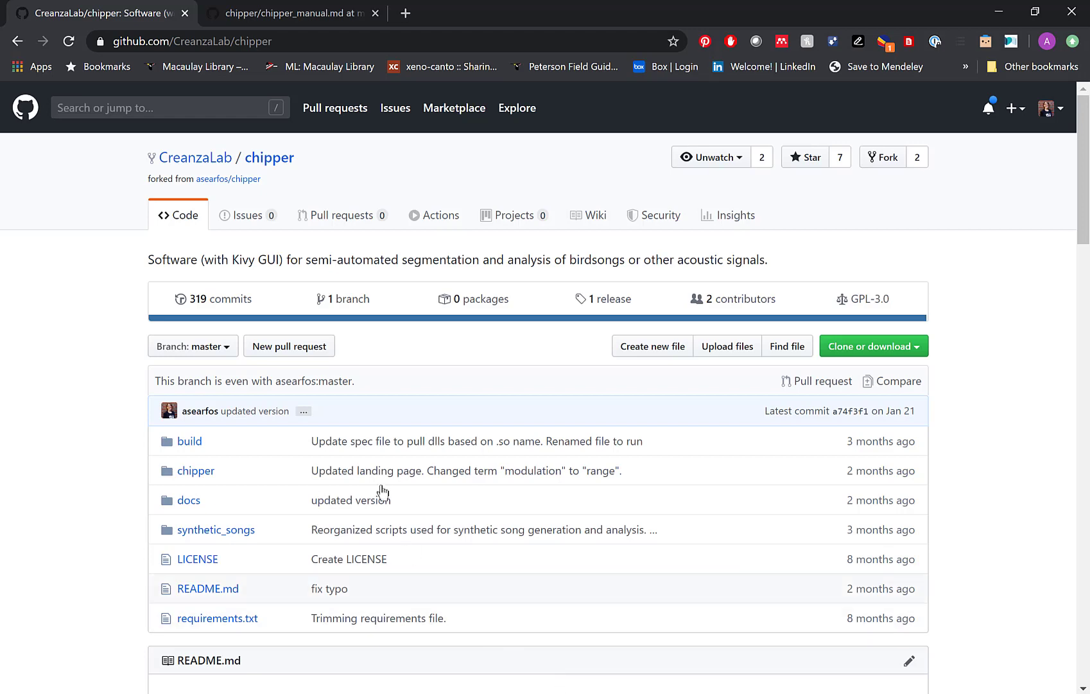
Highlight the chipper repository's address, and open the Chipper manual page to examine its table of contents.
left_click_drag(113, 41, 296, 45)
left_click(299, 43)
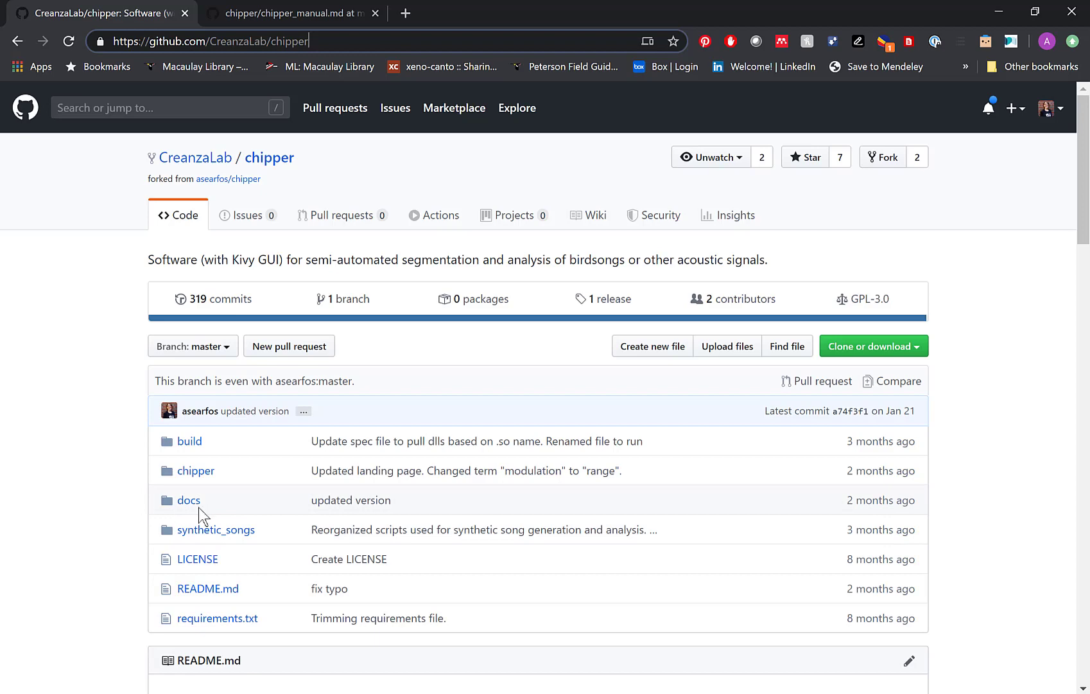
left_click(283, 9)
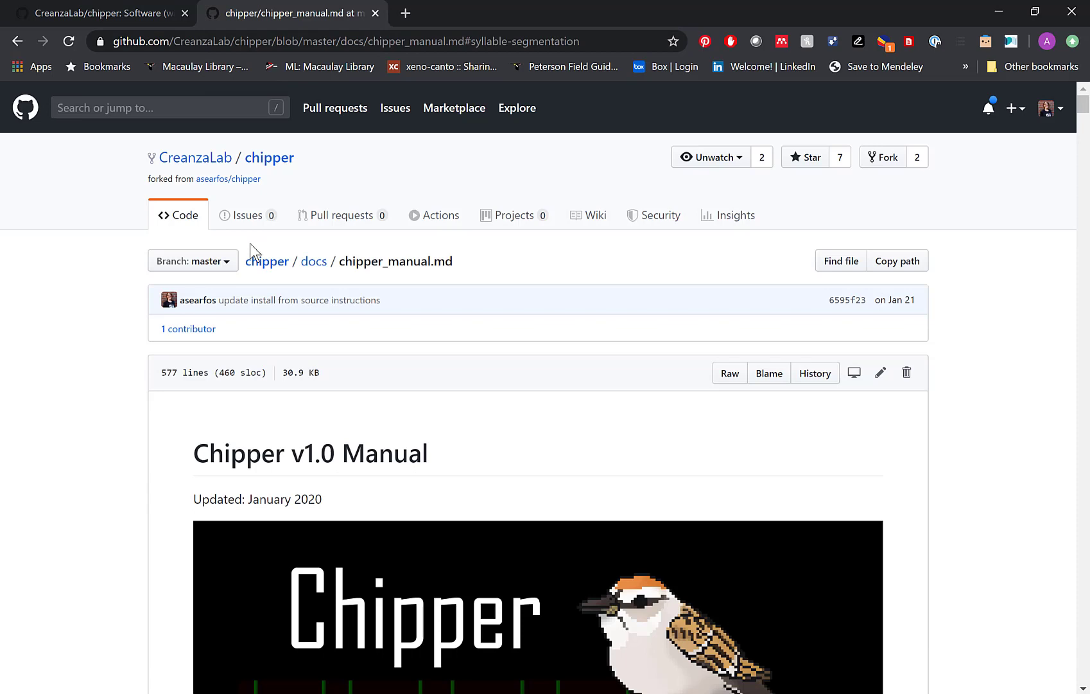
scroll(250, 246, "down", 7)
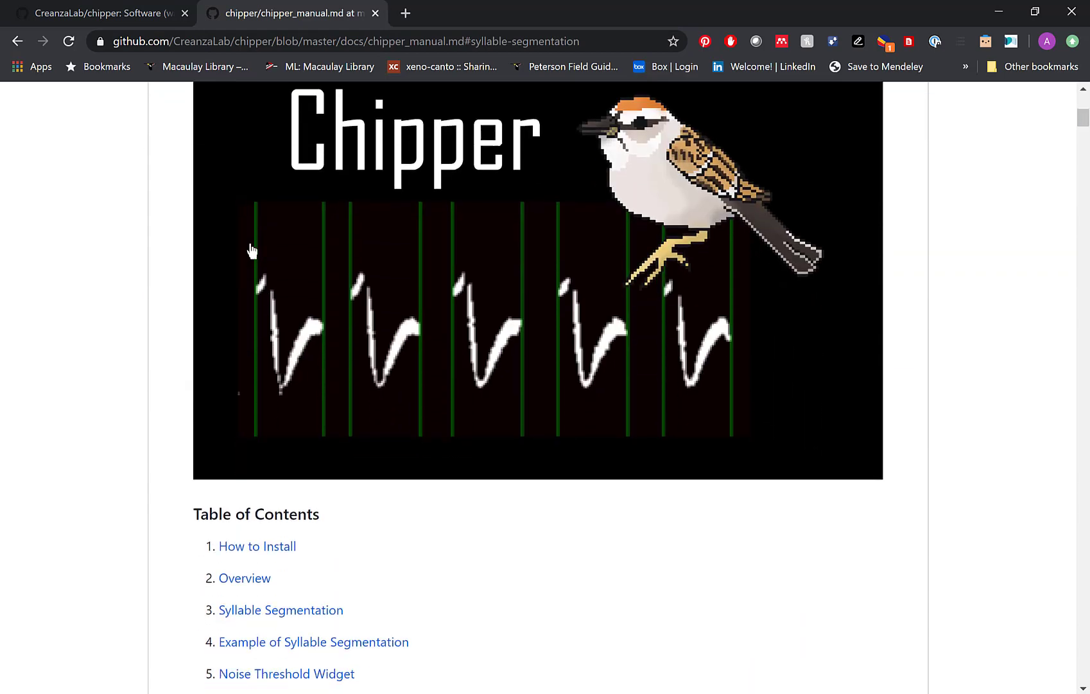
scroll(251, 250, "down", 4)
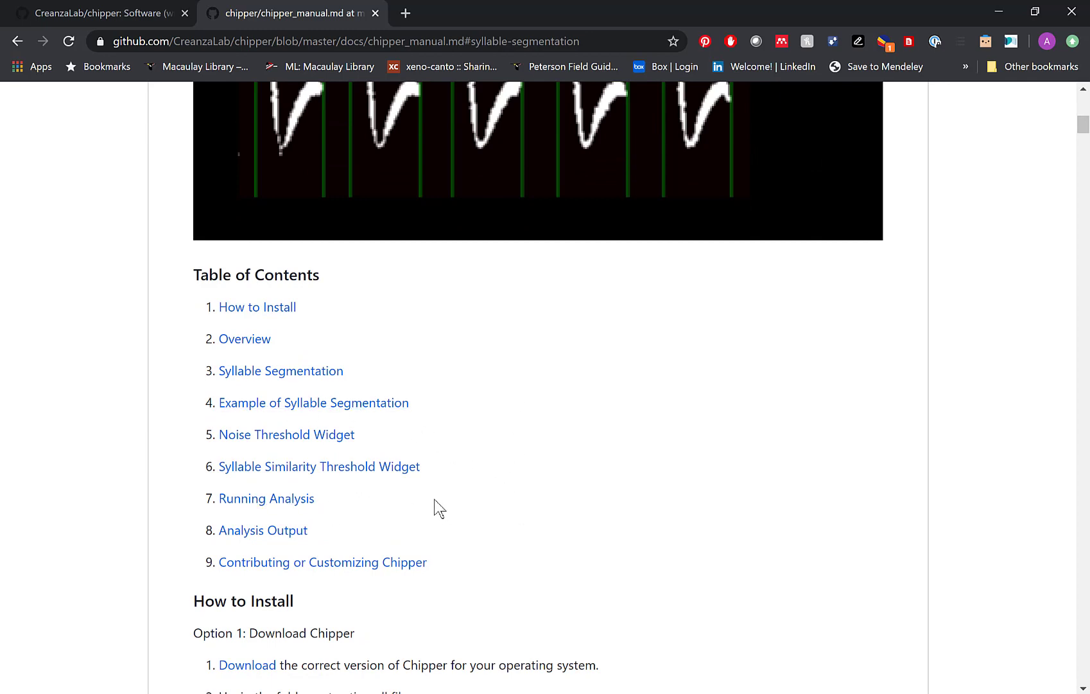
Open the chipper repository's releases and examine the downloadable assets of Version 1.0.
left_click(134, 5)
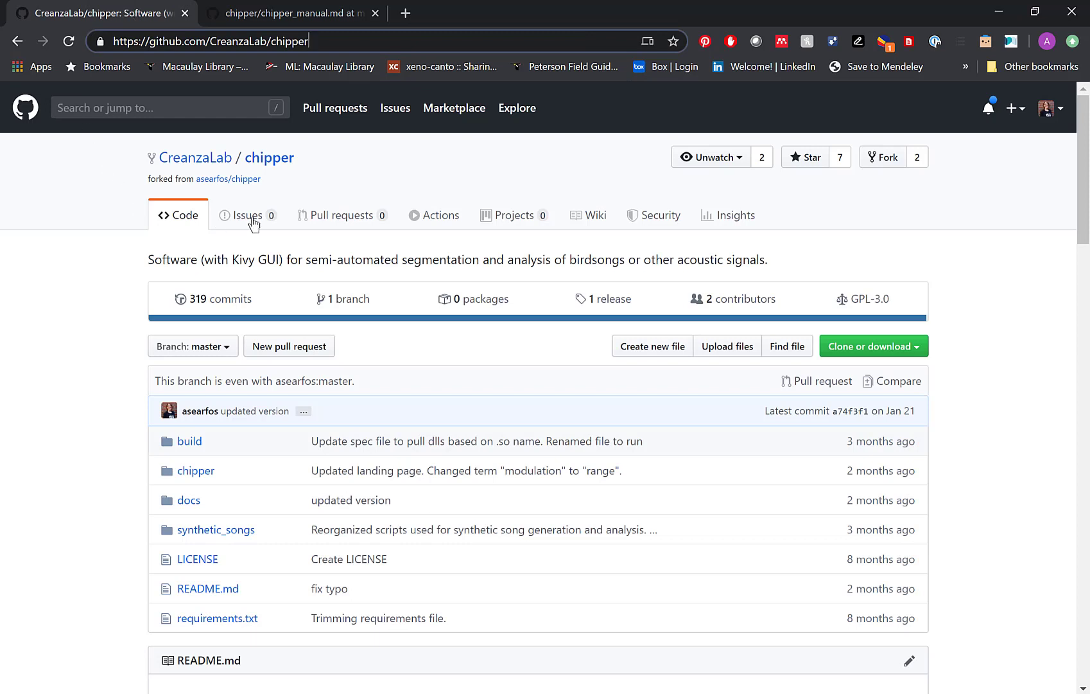
left_click(606, 309)
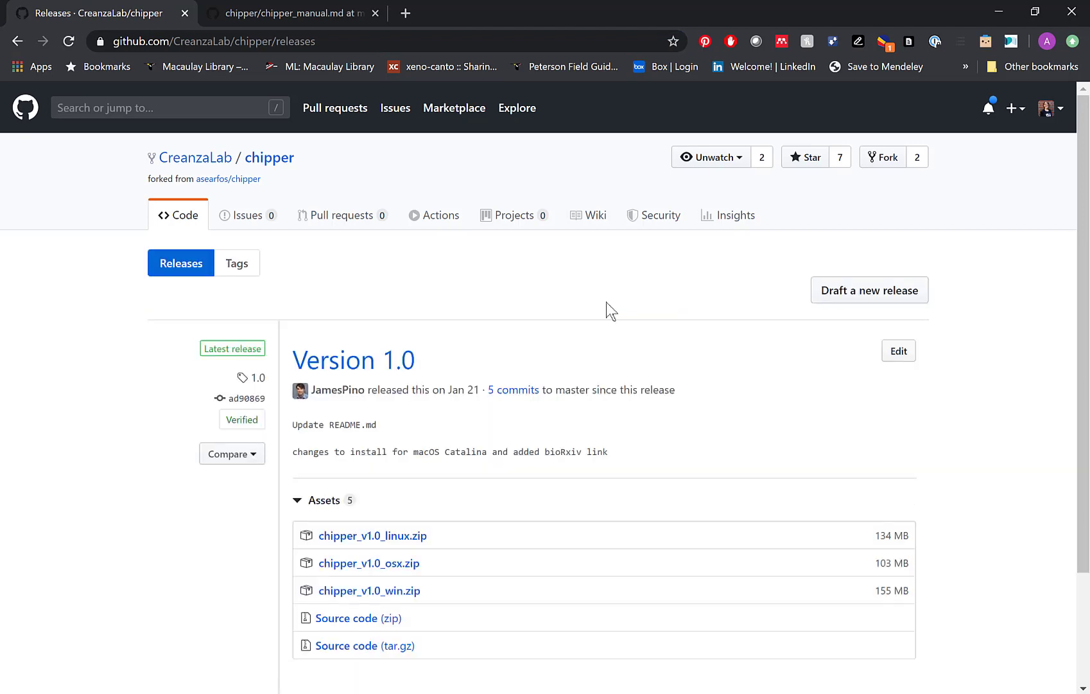
scroll(558, 361, "down", 1)
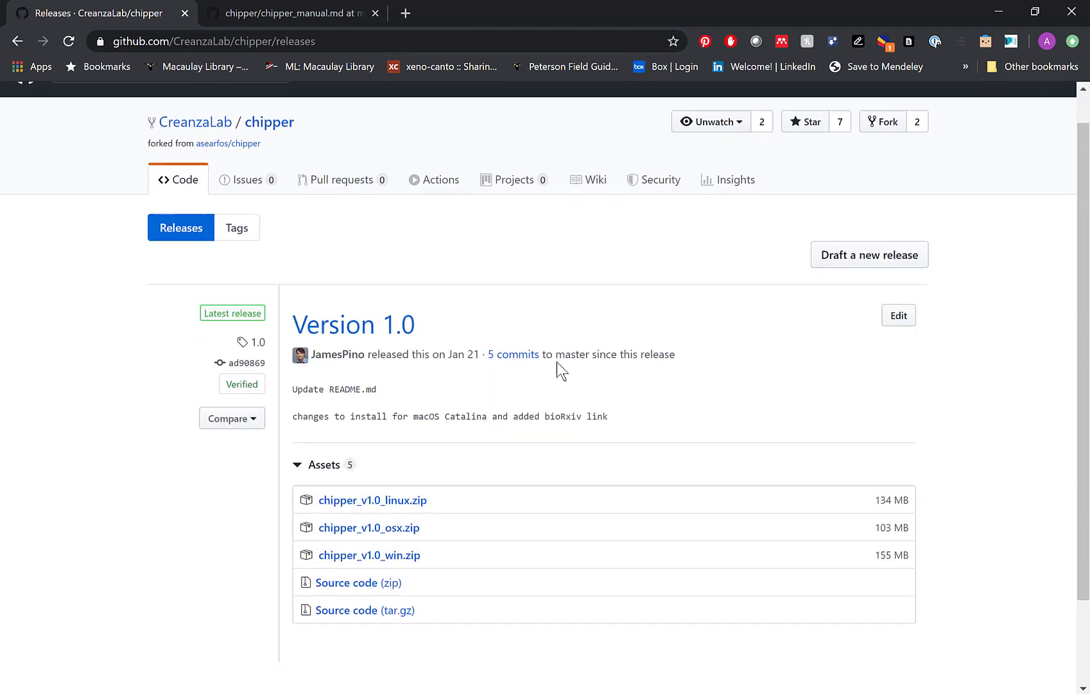
scroll(557, 361, "down", 3)
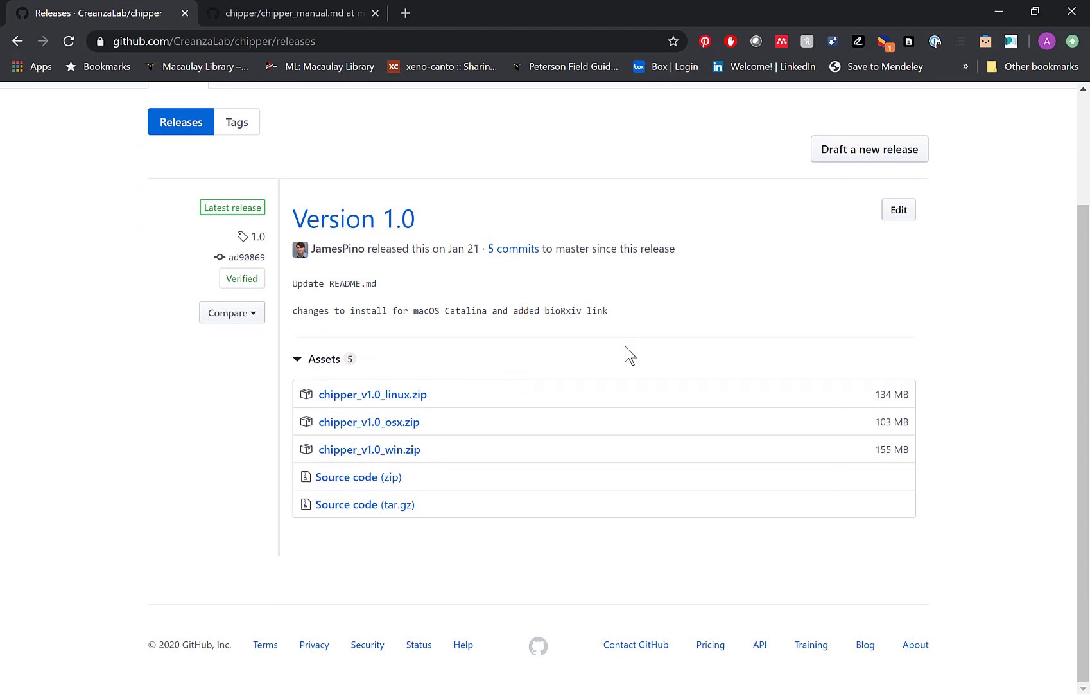
Switch to the desktop and launch the start_chipper application from the start_chipper subfolder of chipper_v1.0_win, with the files sorted by type.
left_click(1000, 12)
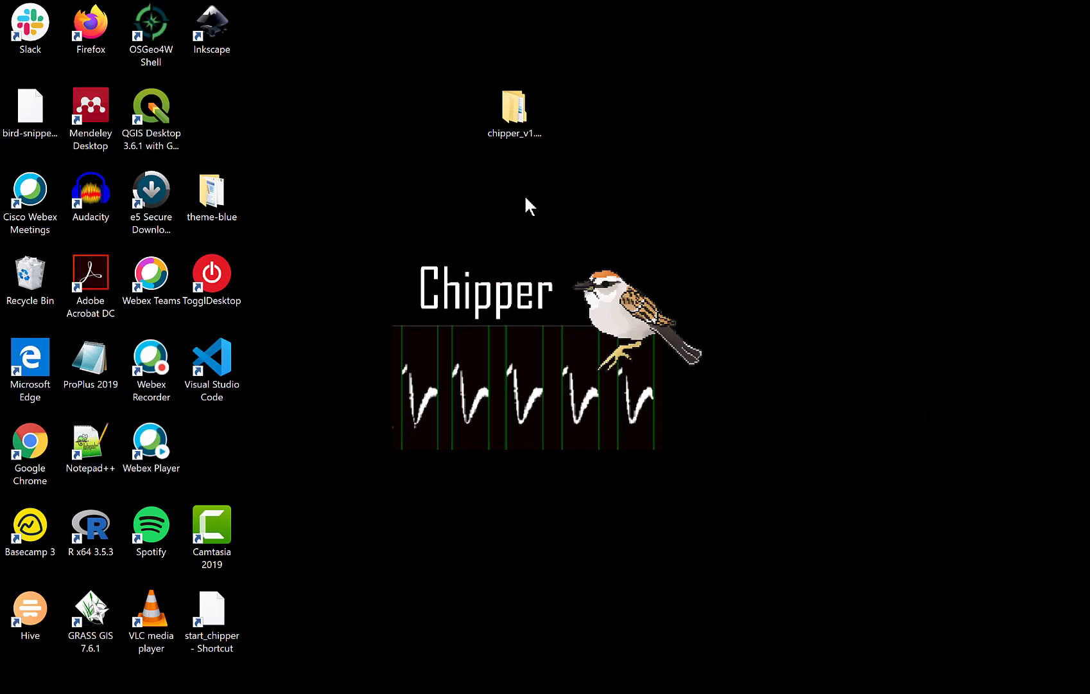
double_click(506, 130)
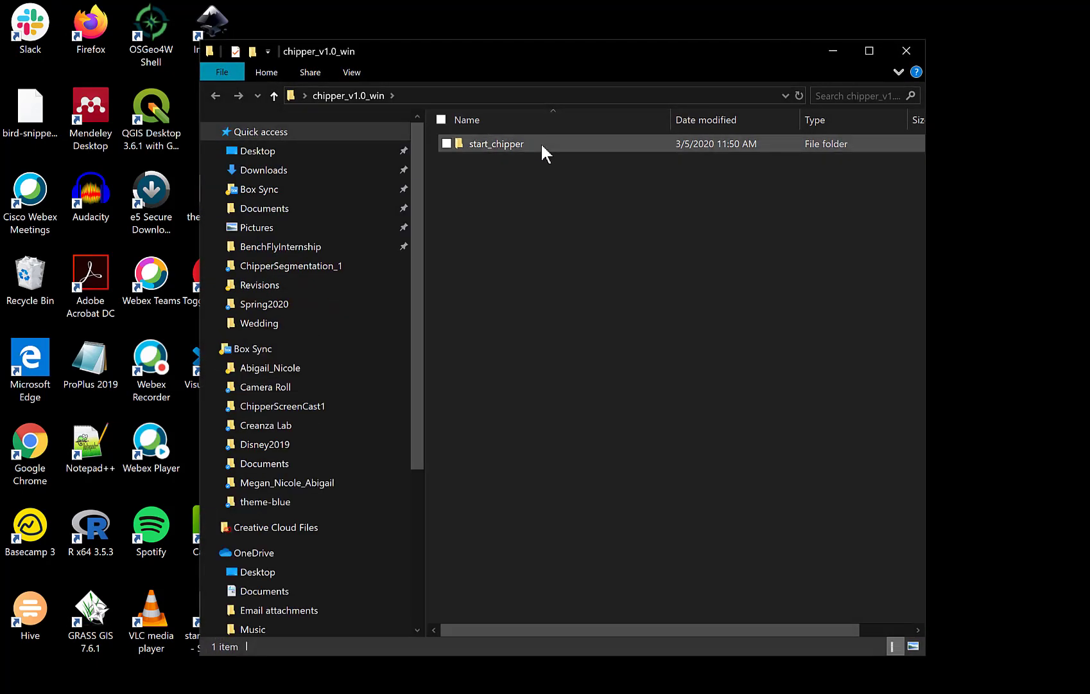
double_click(541, 143)
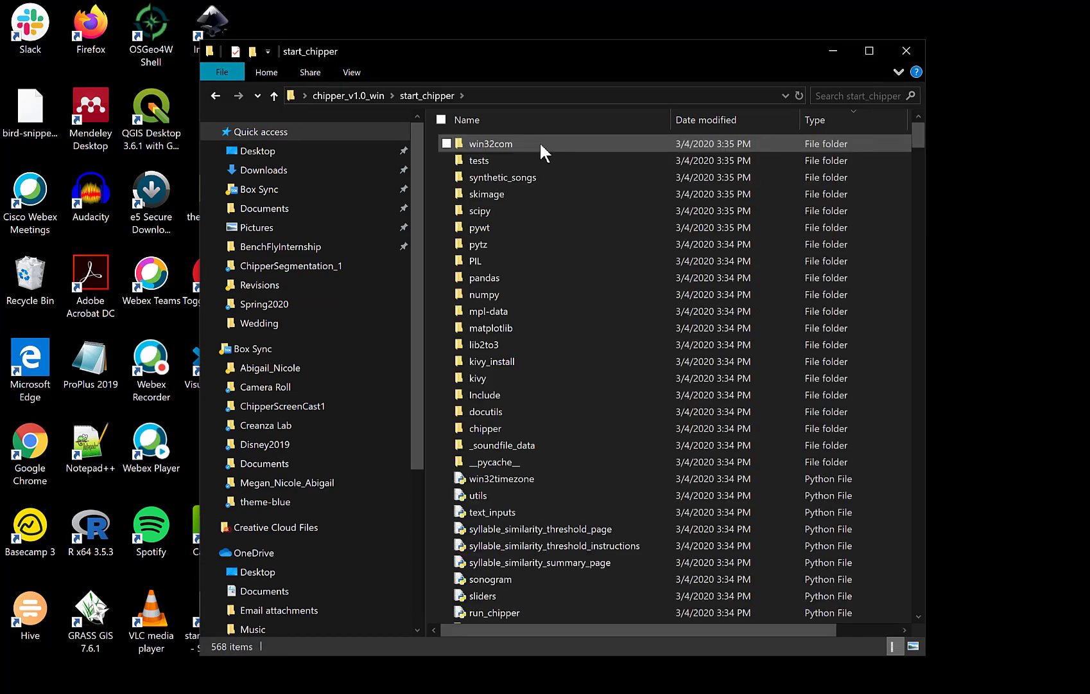
left_click(811, 119)
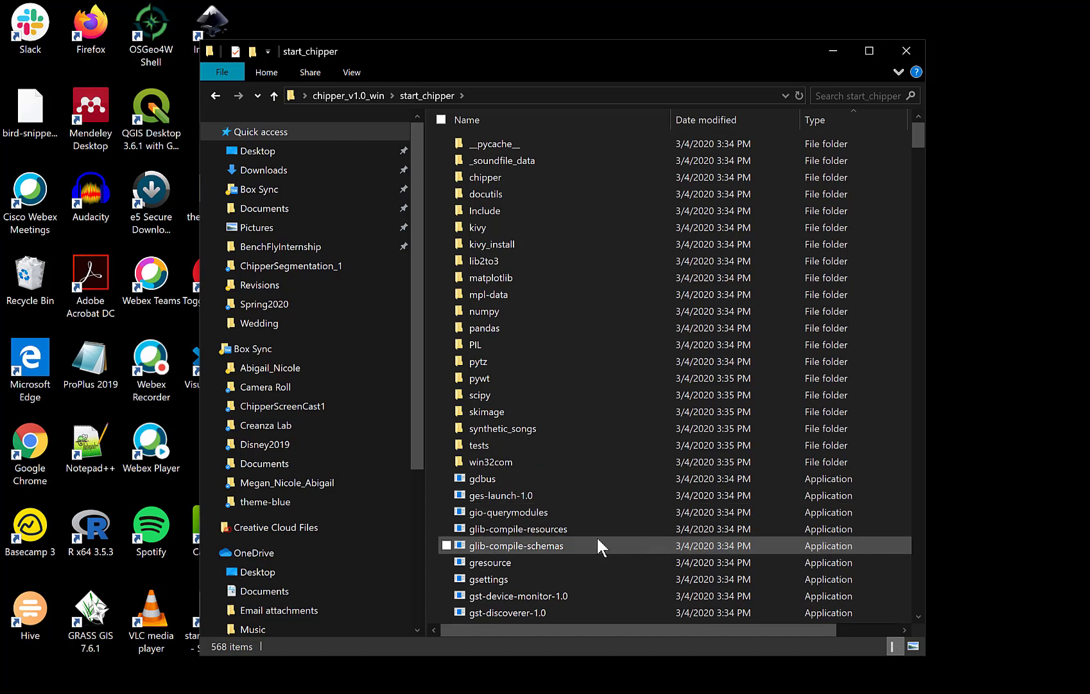
scroll(568, 533, "down", 8)
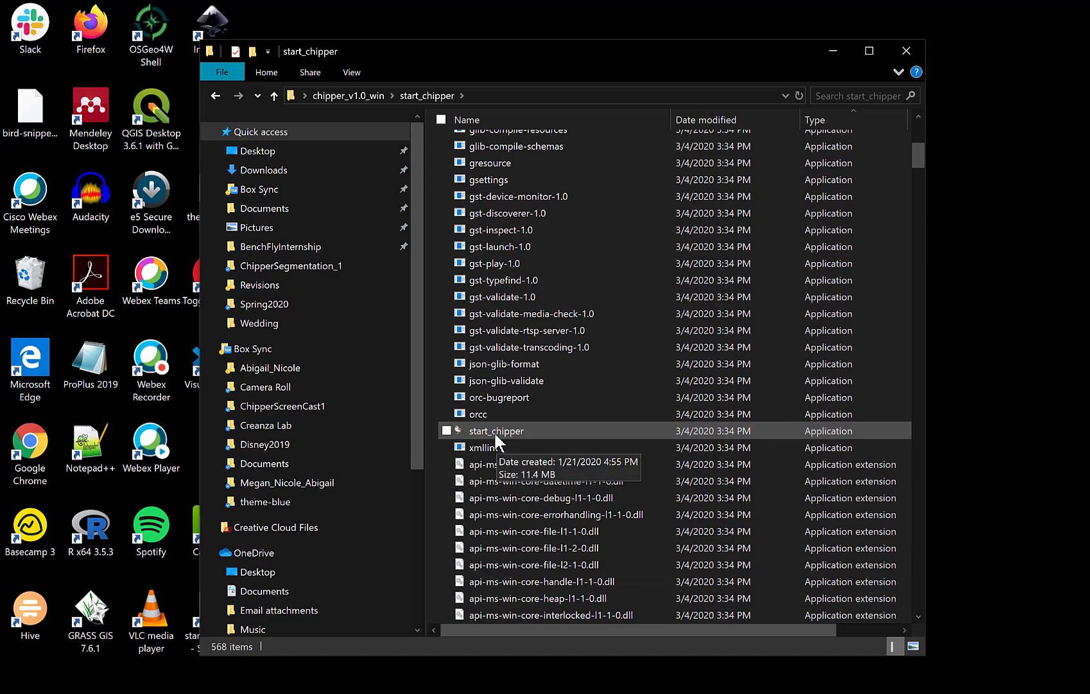
double_click(495, 434)
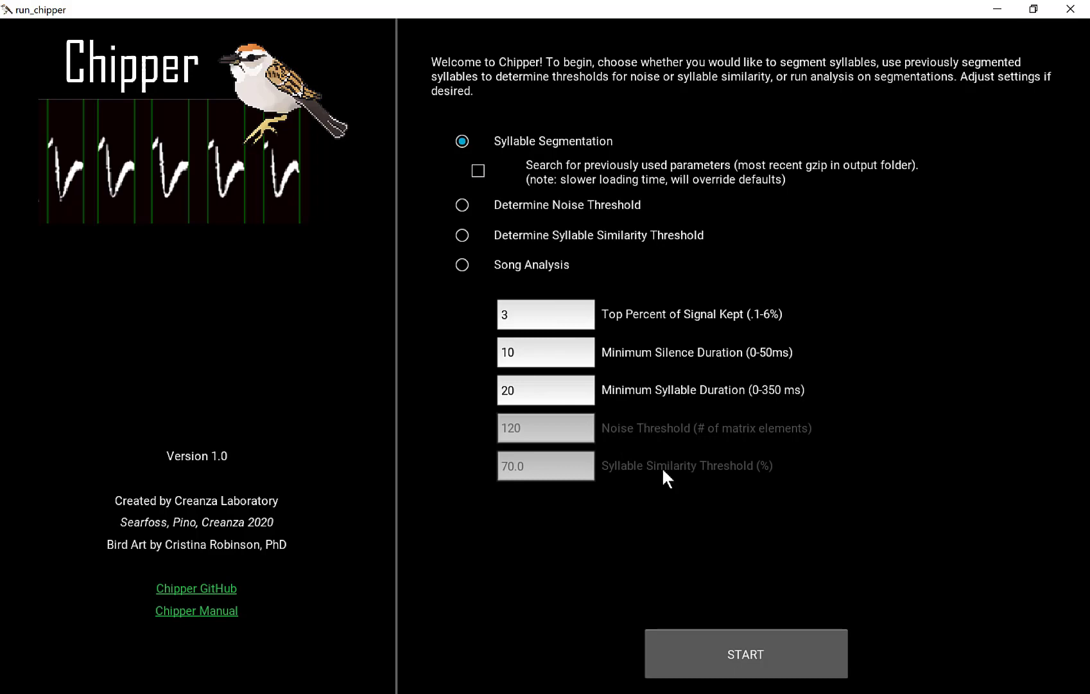
Start syllable segmentation with the default parameters on the WAV file in the Box Sync folder ChipperScreenCast1.
left_click(741, 639)
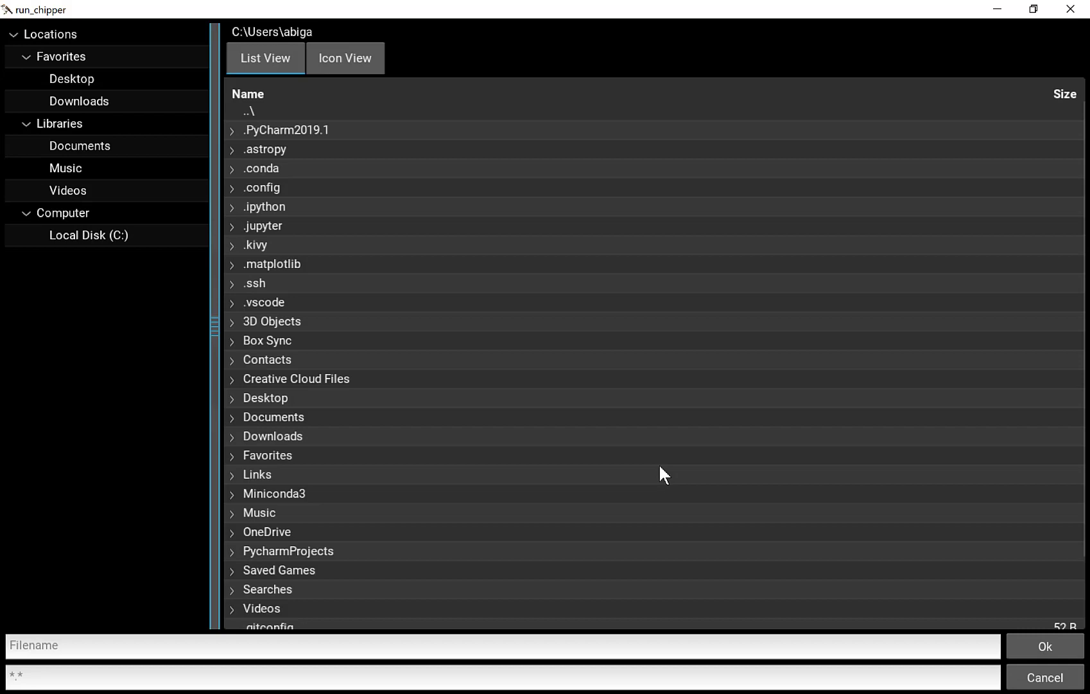
double_click(288, 334)
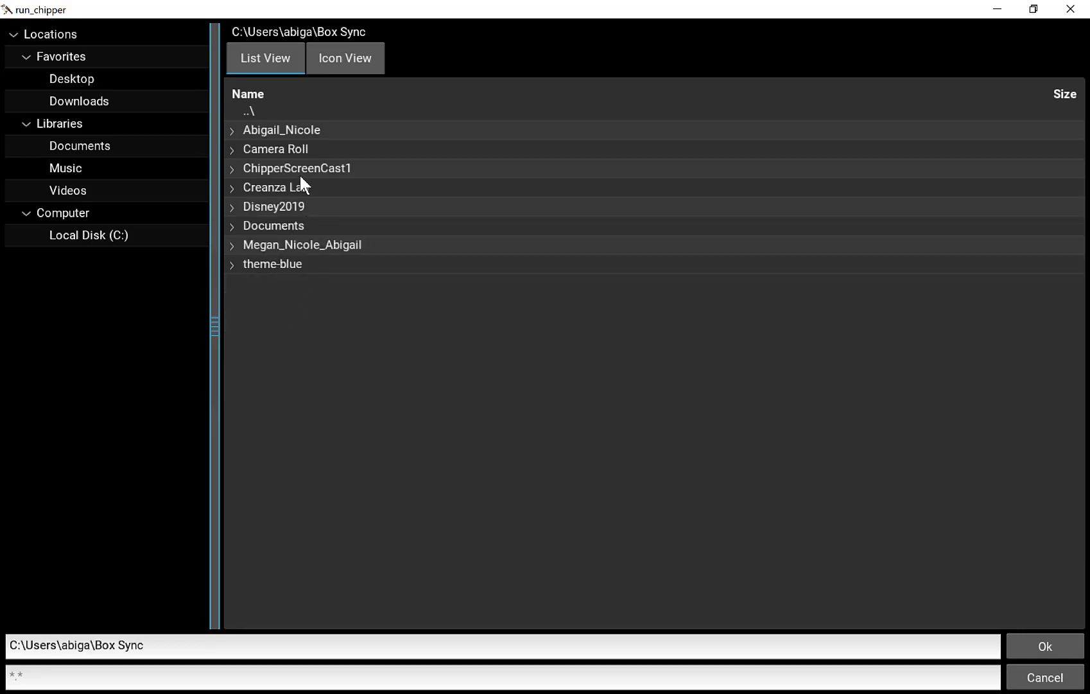
double_click(299, 170)
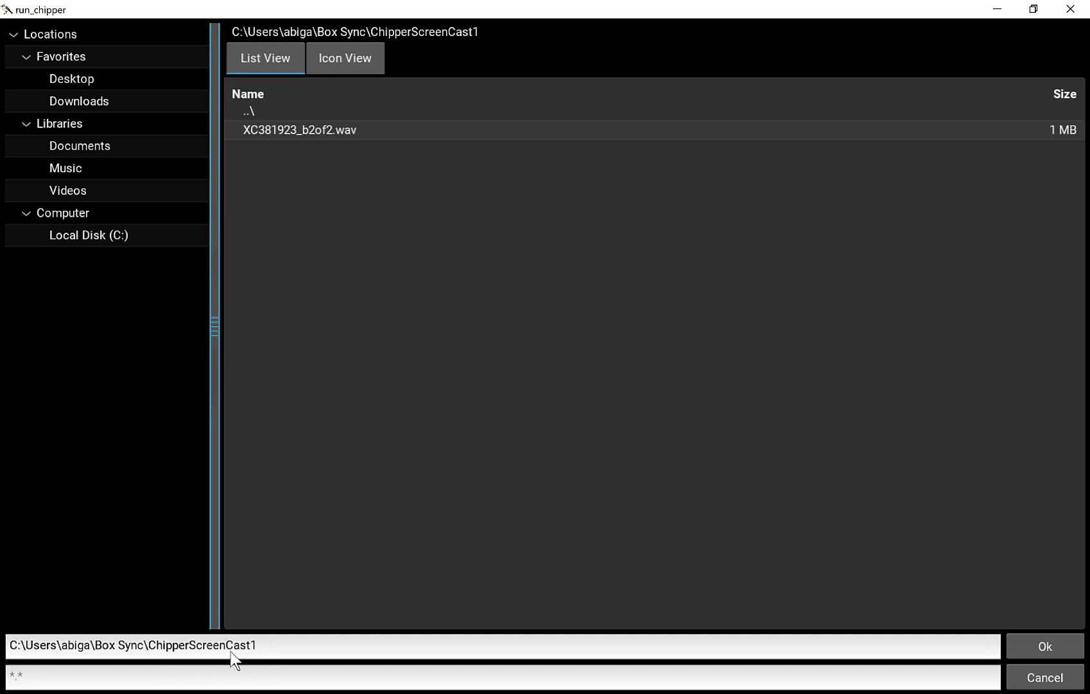
left_click(1073, 648)
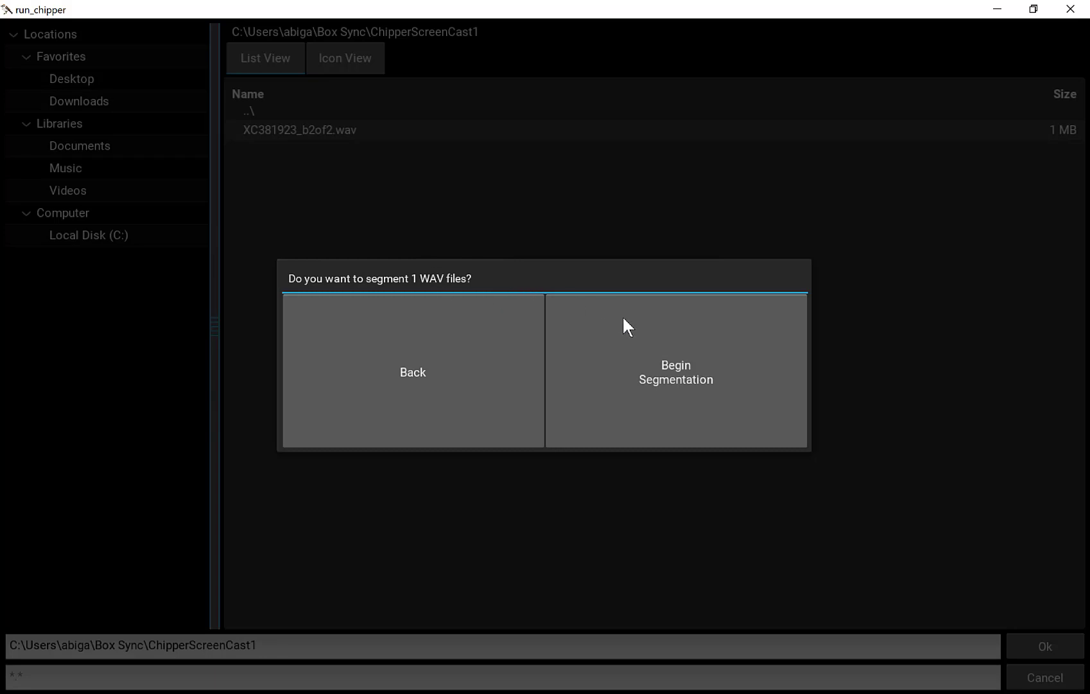
left_click(639, 332)
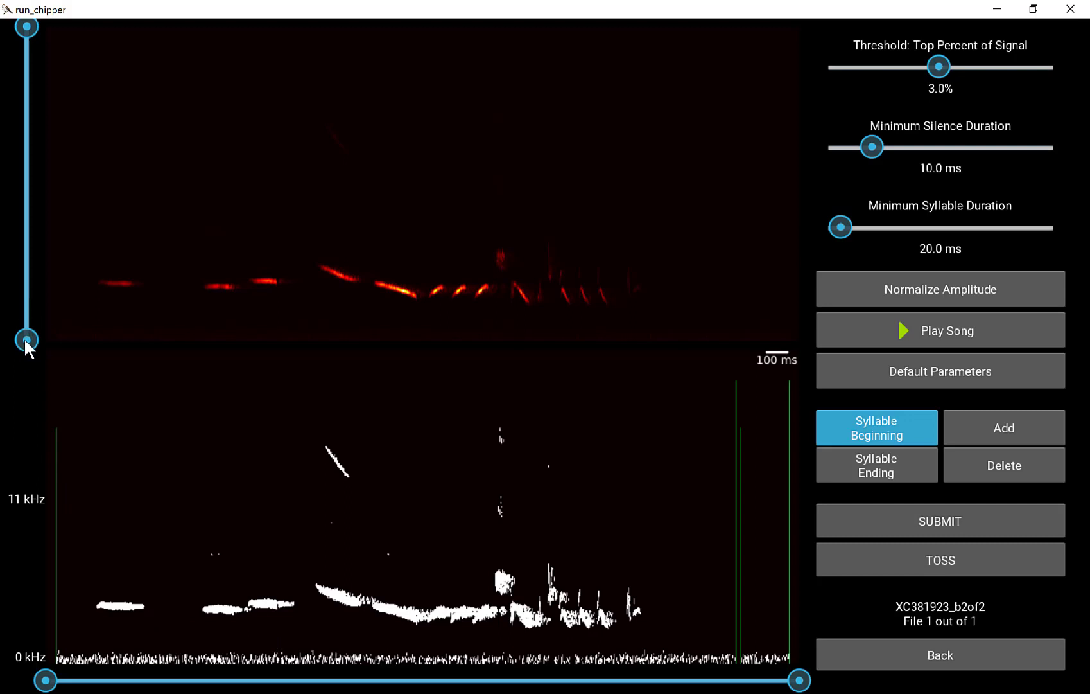
Narrow the frequency range to exclude low-frequency noise and the upper frequencies, and set the top percent of signal to 0.8%.
left_click_drag(24, 343, 25, 313)
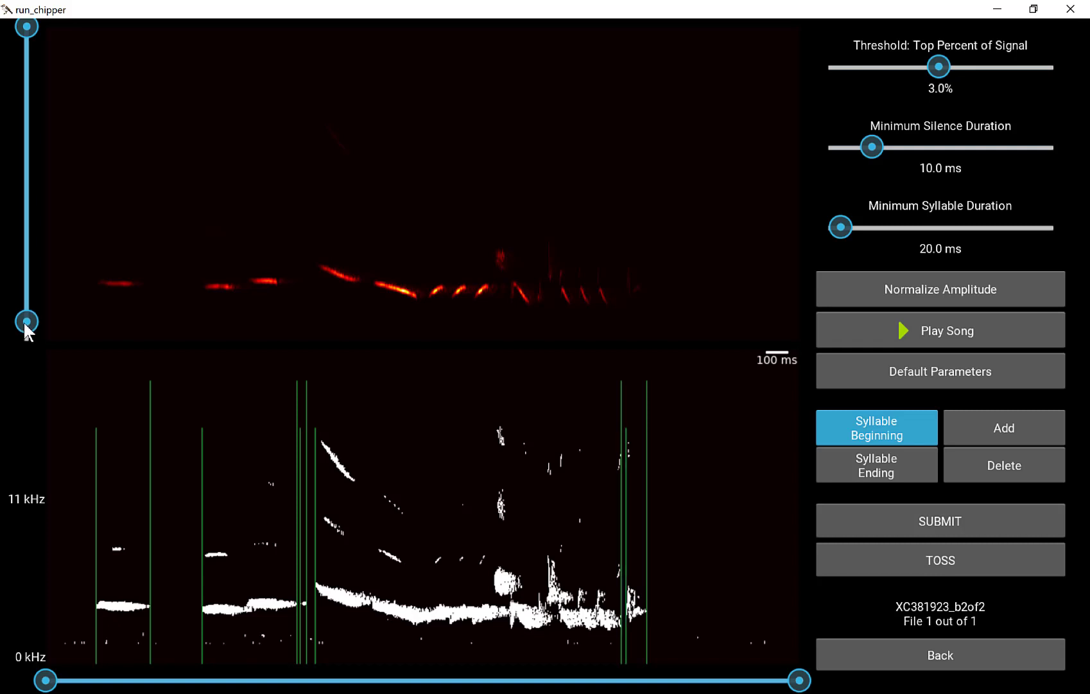
left_click_drag(24, 321, 25, 318)
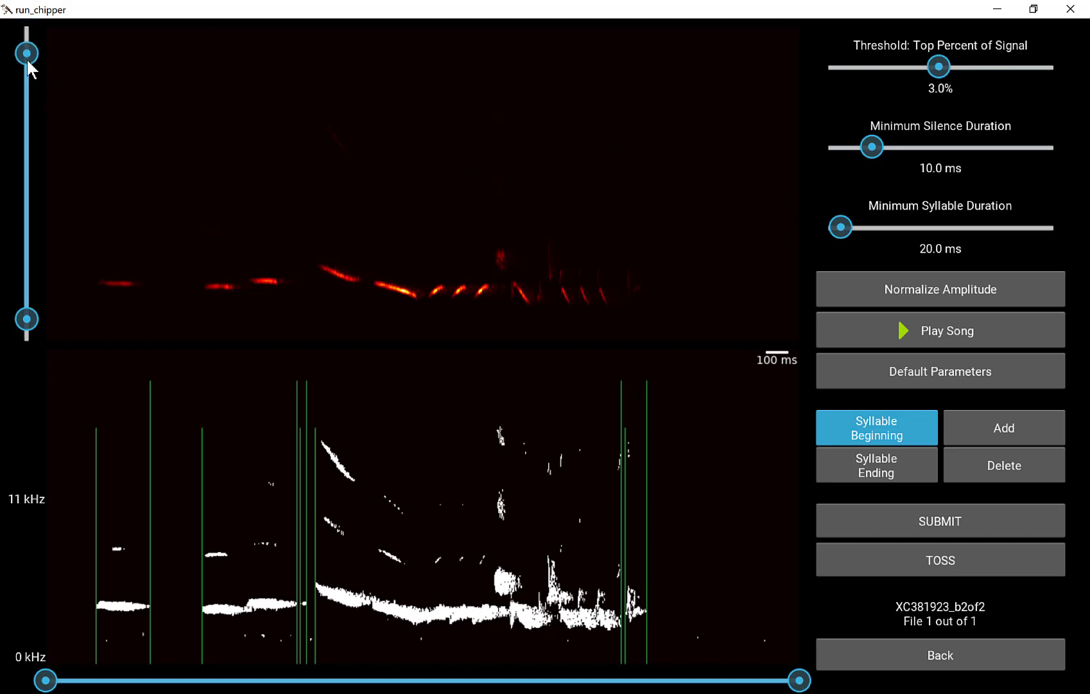
left_click_drag(27, 54, 25, 112)
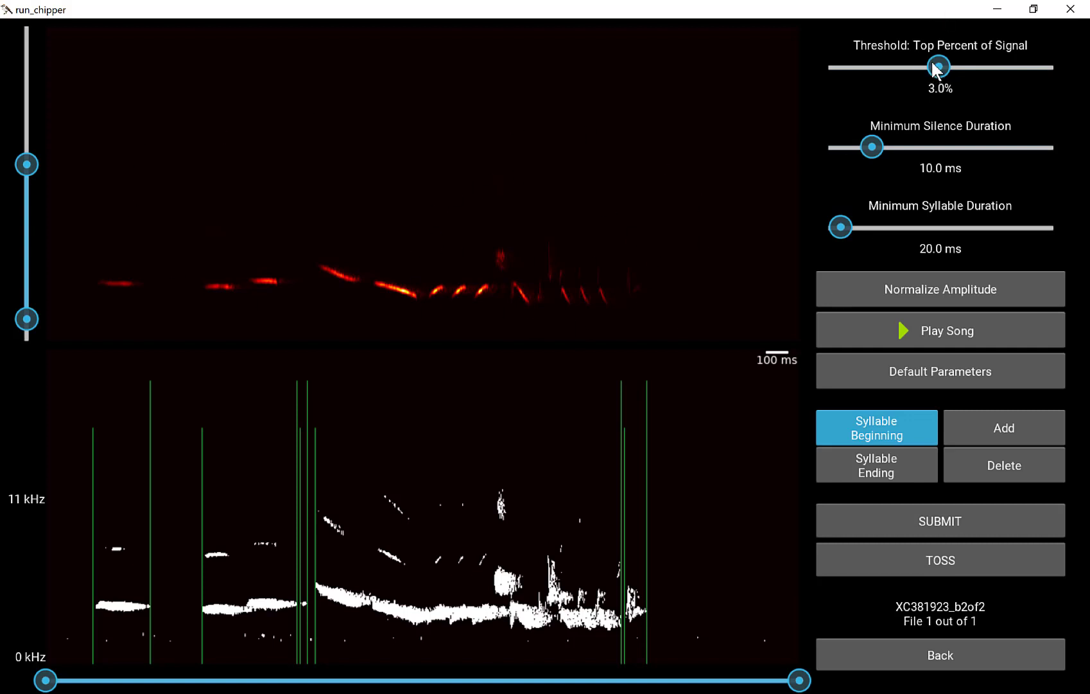
left_click(897, 66)
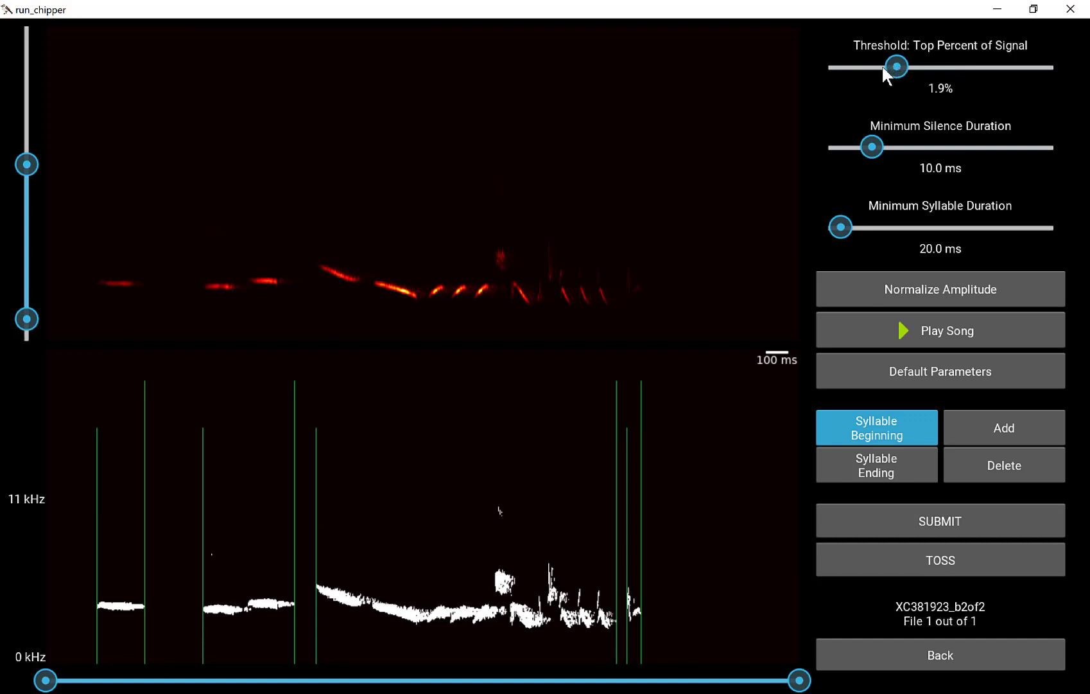
left_click_drag(881, 65, 866, 65)
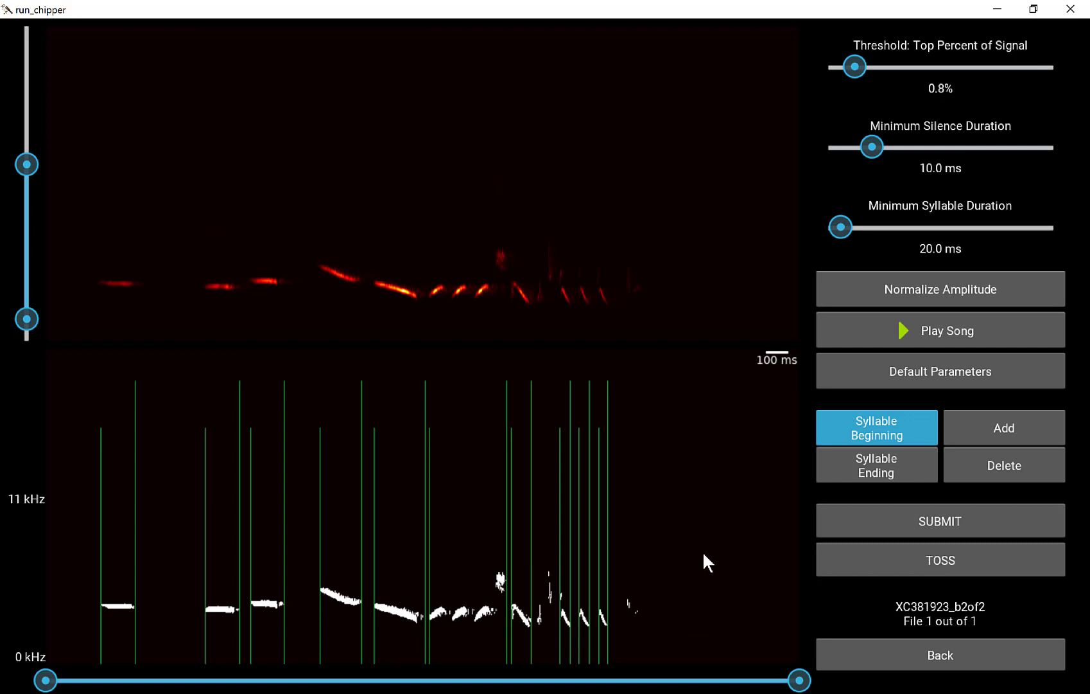
Normalize the song's amplitude and crop the time range to just before the first syllable and just after the last.
left_click(863, 298)
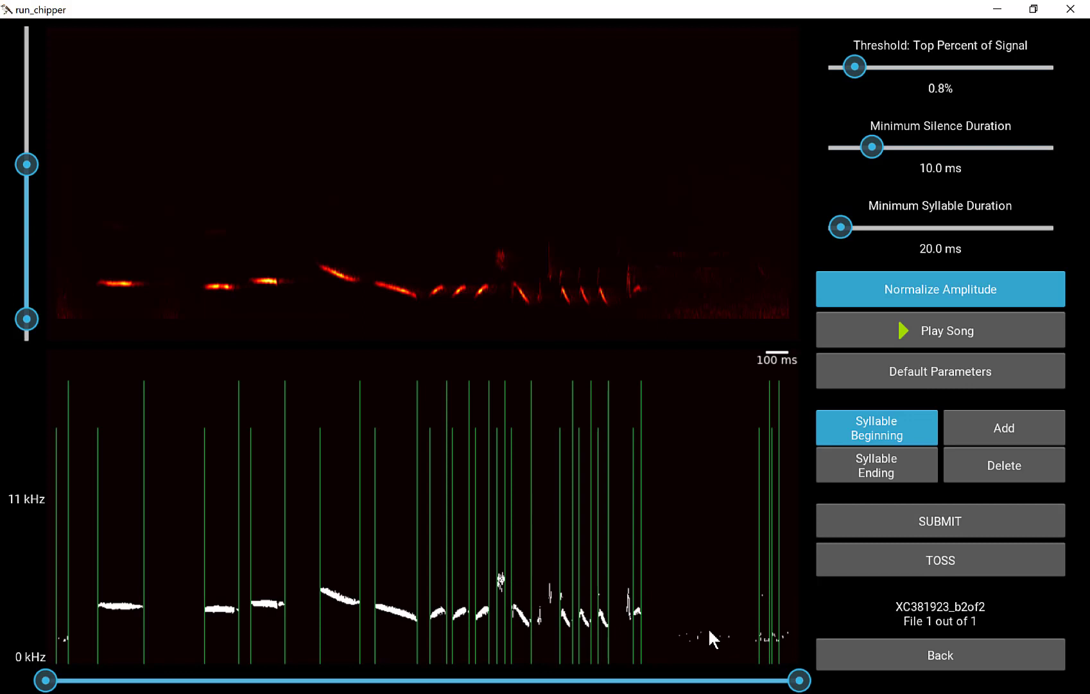
left_click(661, 680)
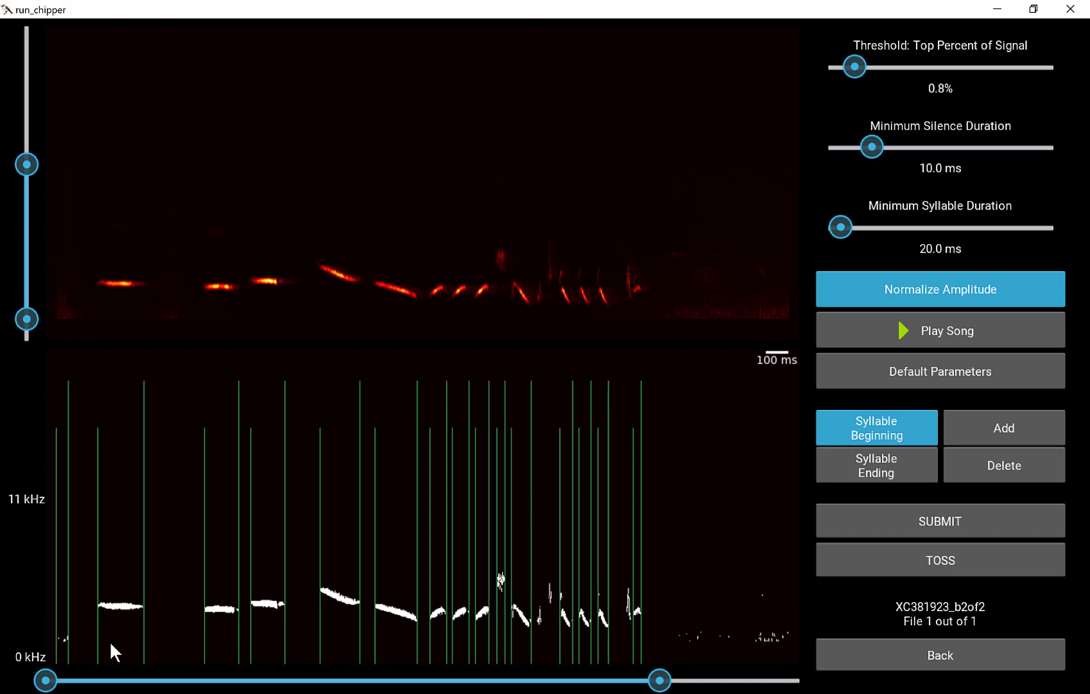
left_click(79, 680)
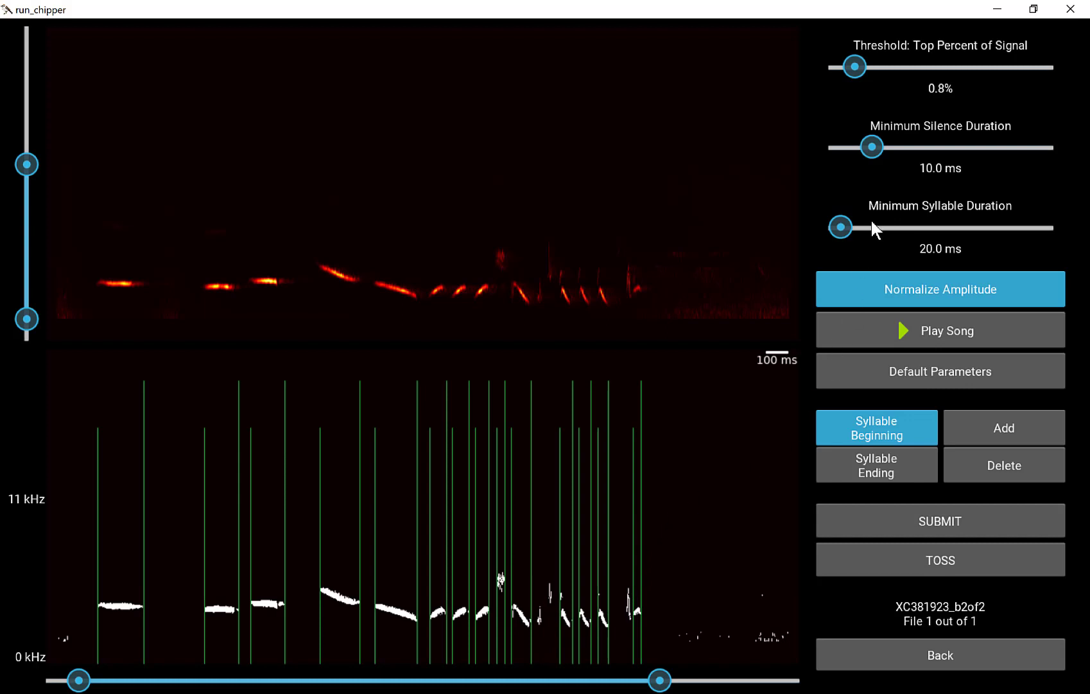
Set the minimum syllable duration to 12.4 ms and the minimum silence duration to 3.8 ms.
left_click(837, 228)
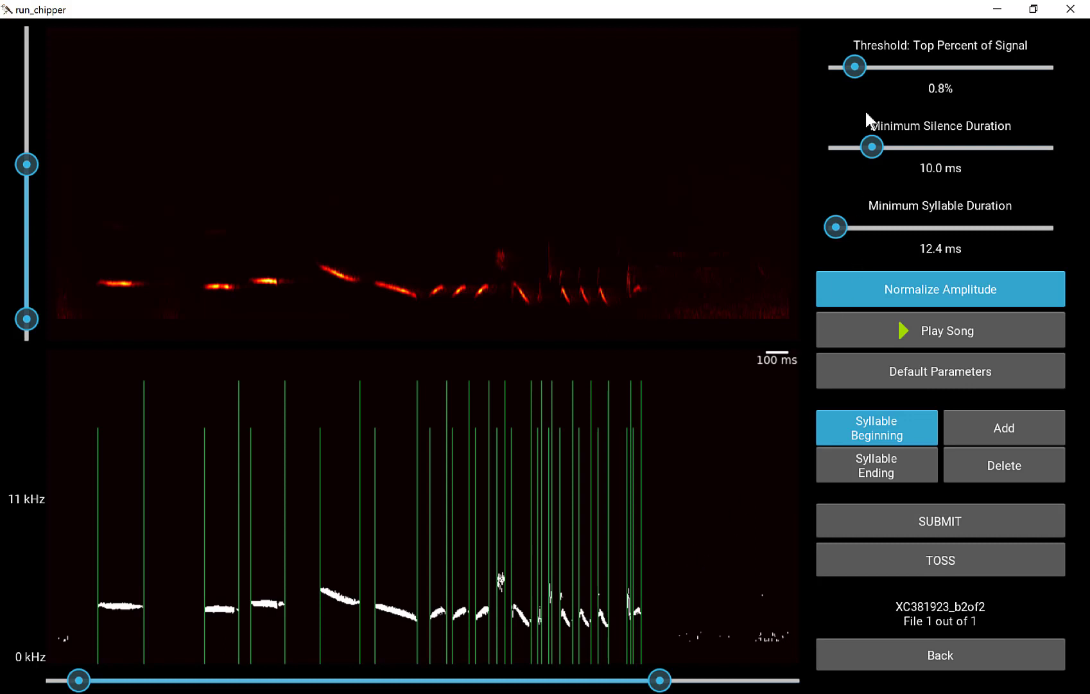
left_click(881, 147)
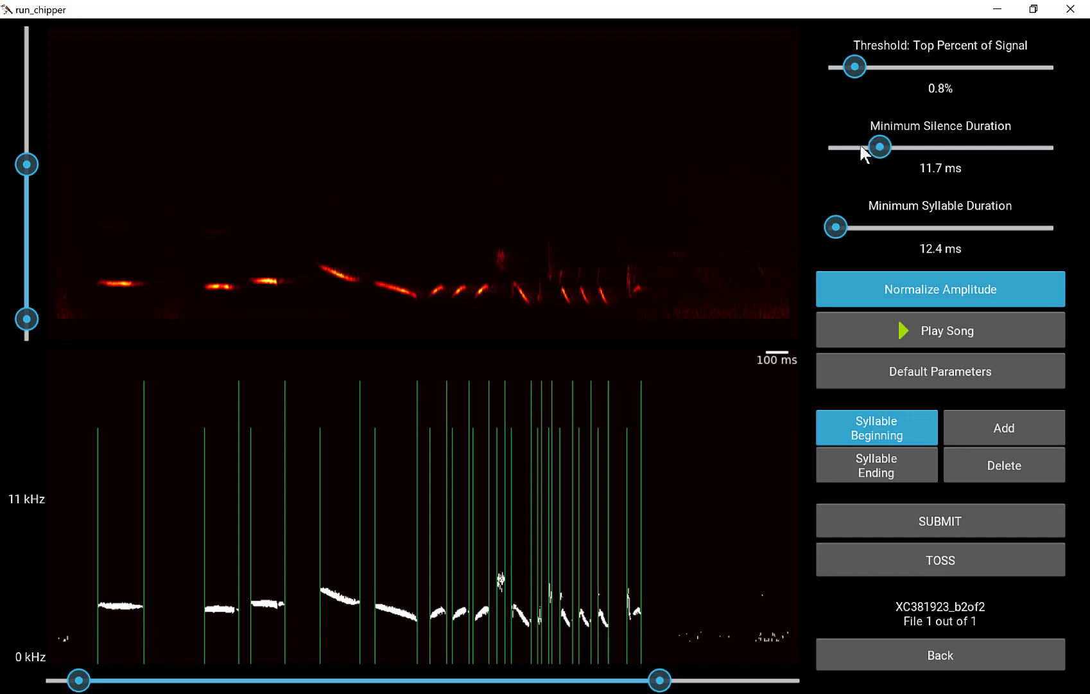
left_click_drag(860, 147, 848, 147)
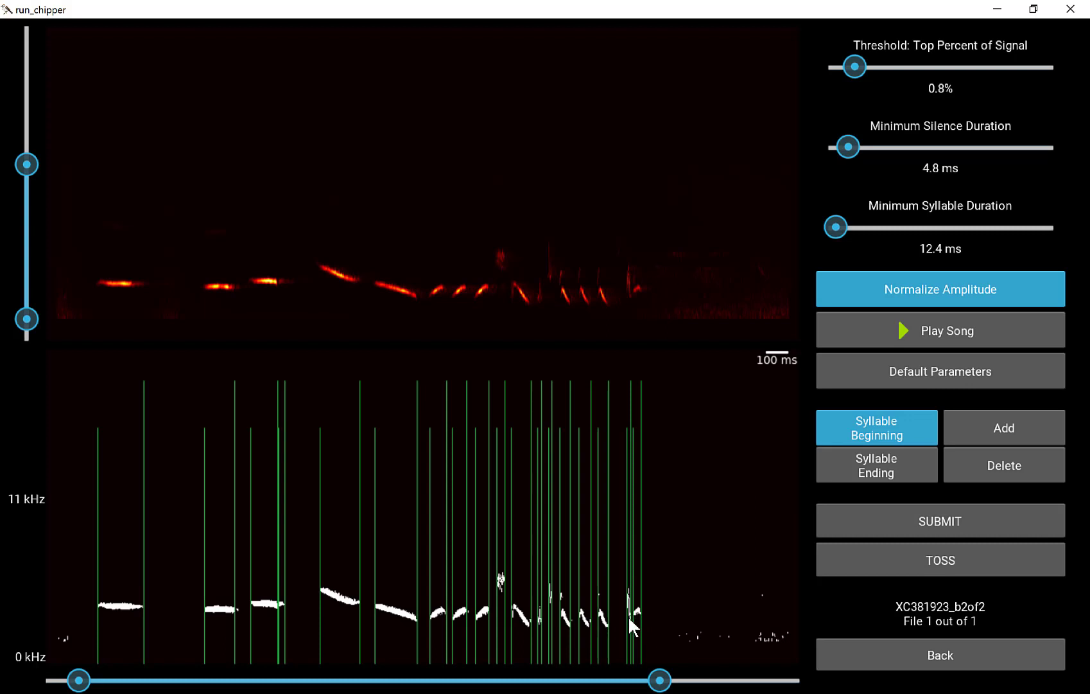
left_click(843, 146)
Delete the extra syllable beginning and ending that split the last syllable of the song in two.
left_click(980, 470)
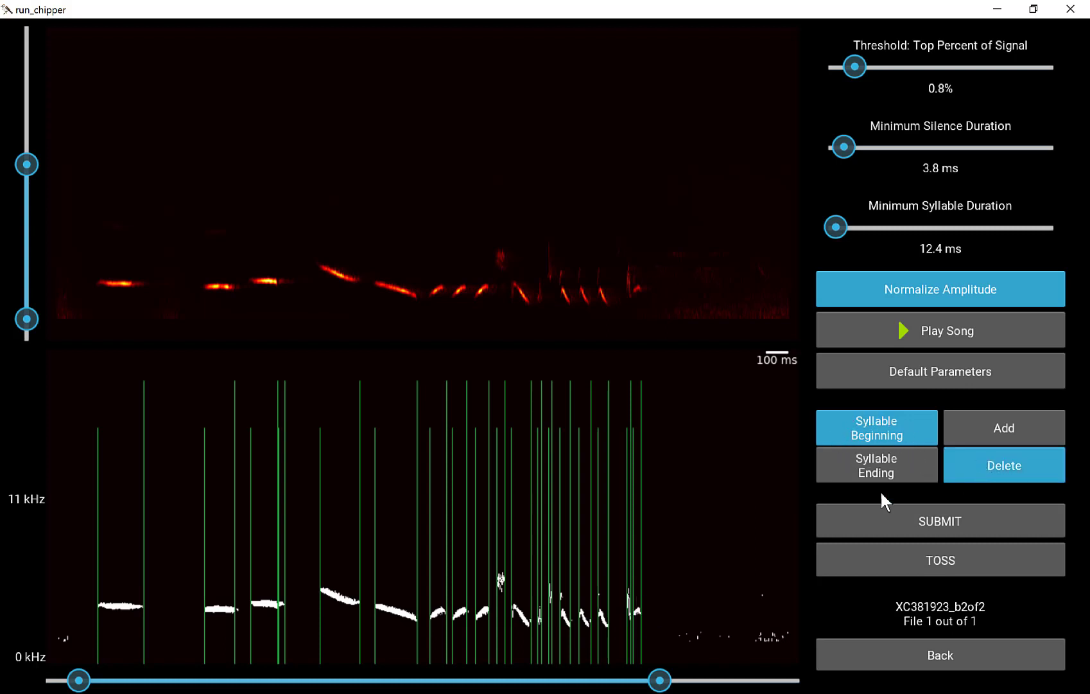
left_click(633, 551)
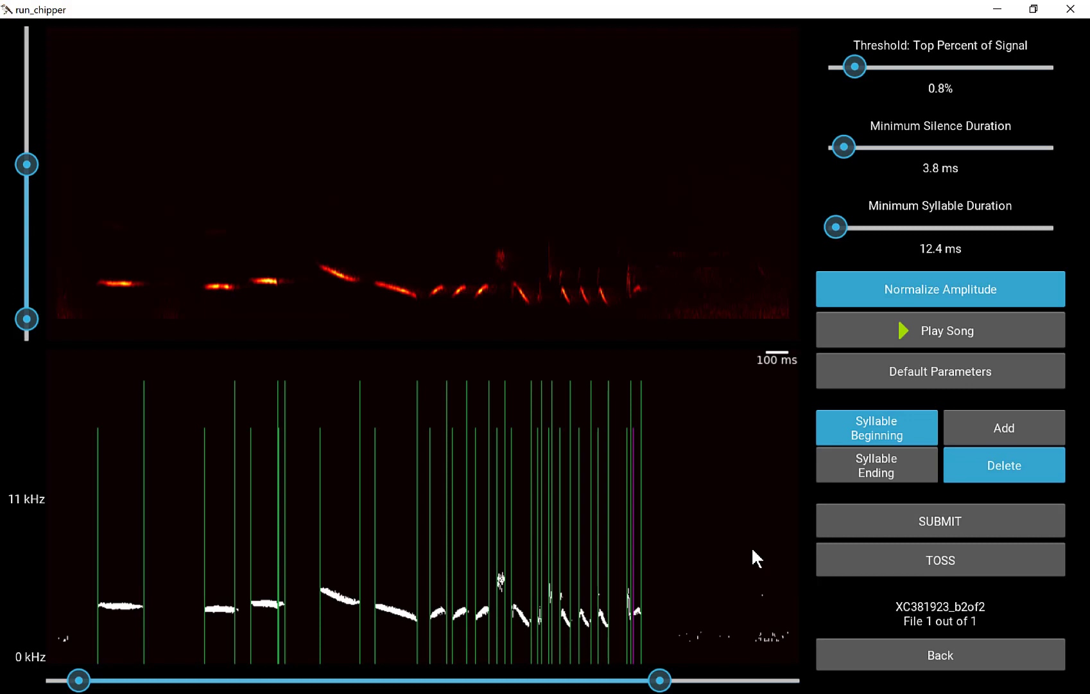
key("Left")
key("Left")
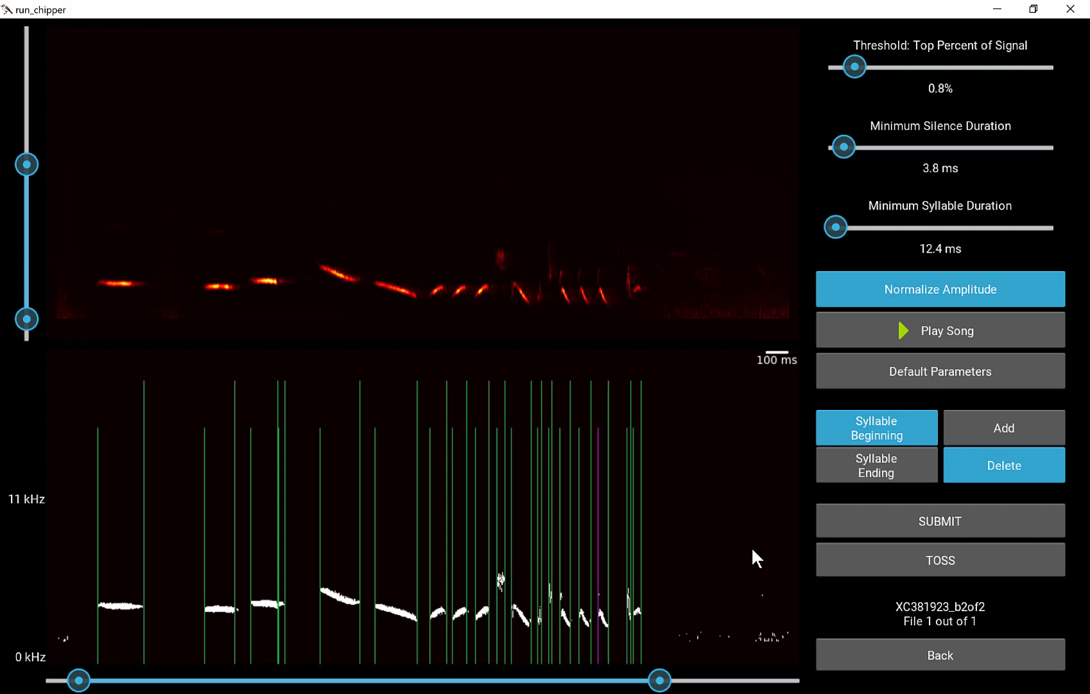
key("Left")
key("Right")
key("Right")
key("Right")
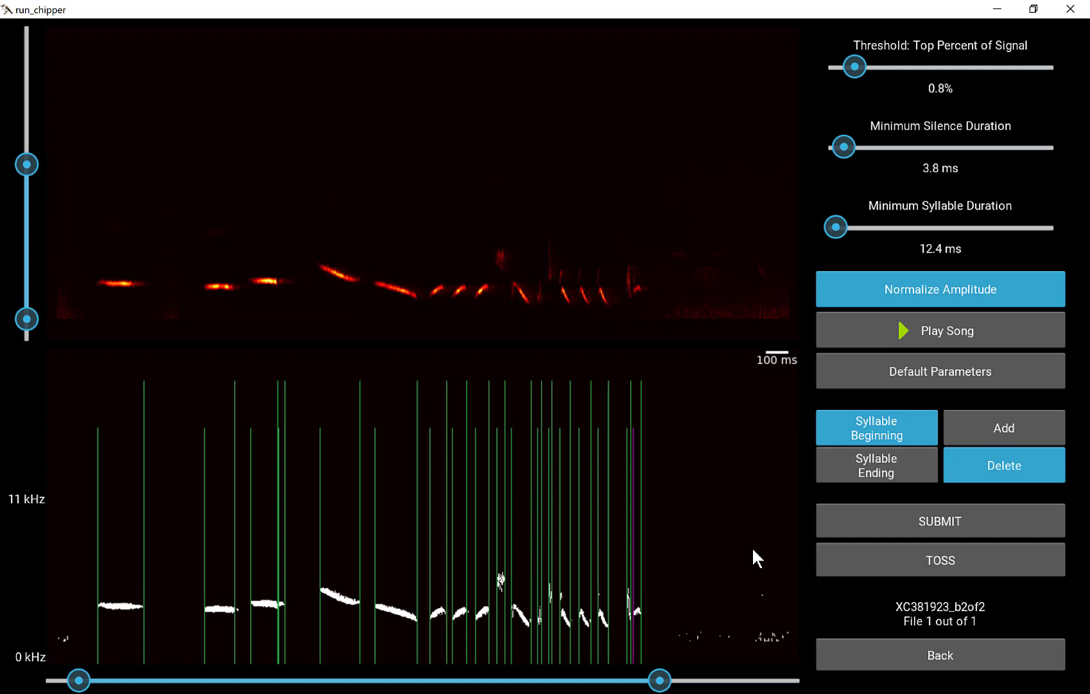
key("Return")
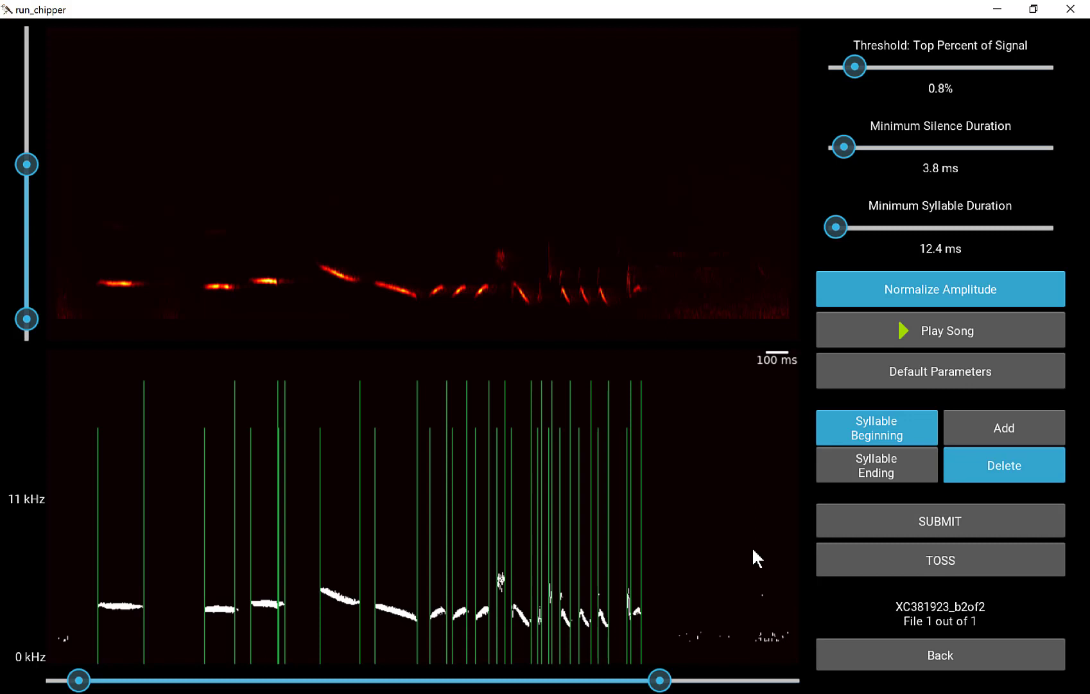
left_click(859, 469)
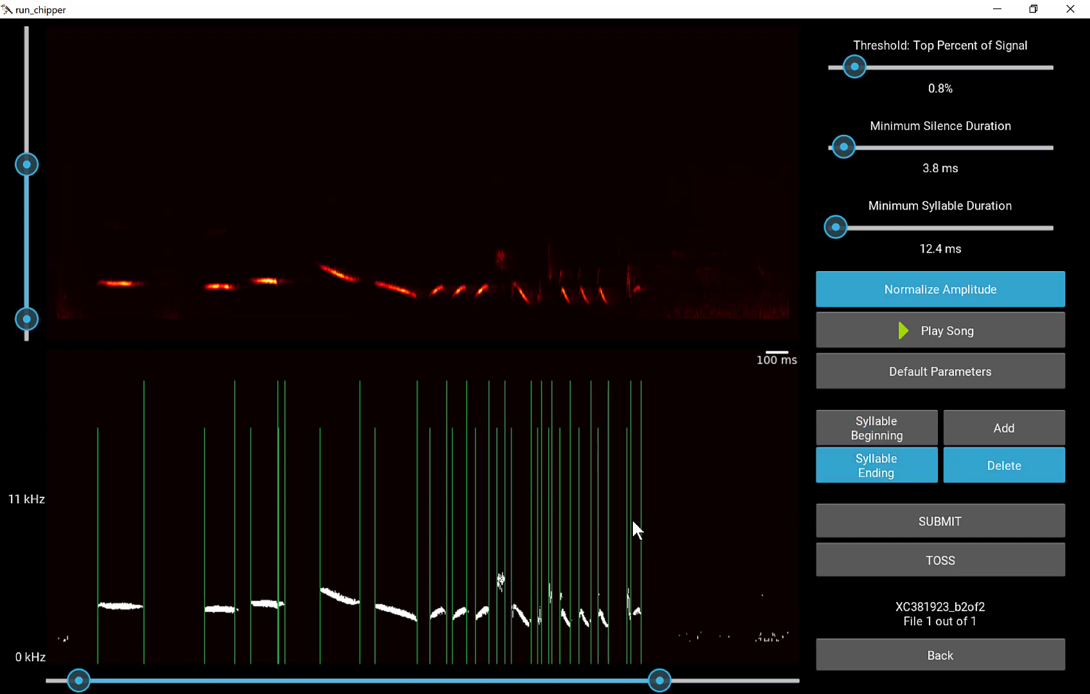
left_click(633, 520)
Delete the extra ending and beginning that mark a tiny separate syllable at the tail of the third syllable.
left_click(285, 578)
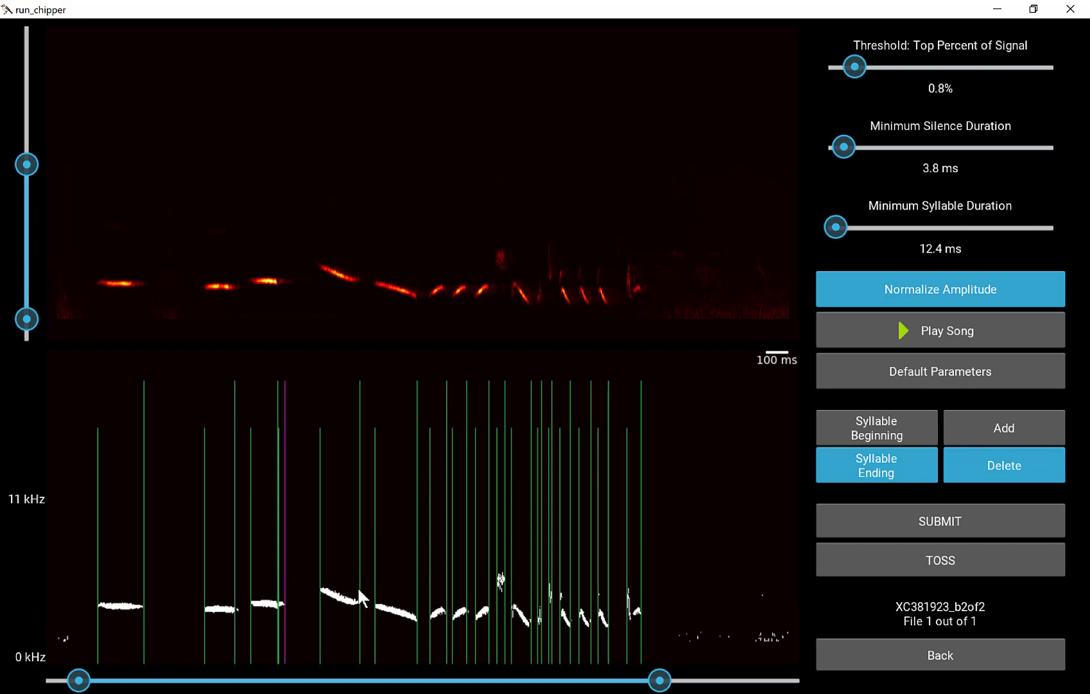
left_click(896, 437)
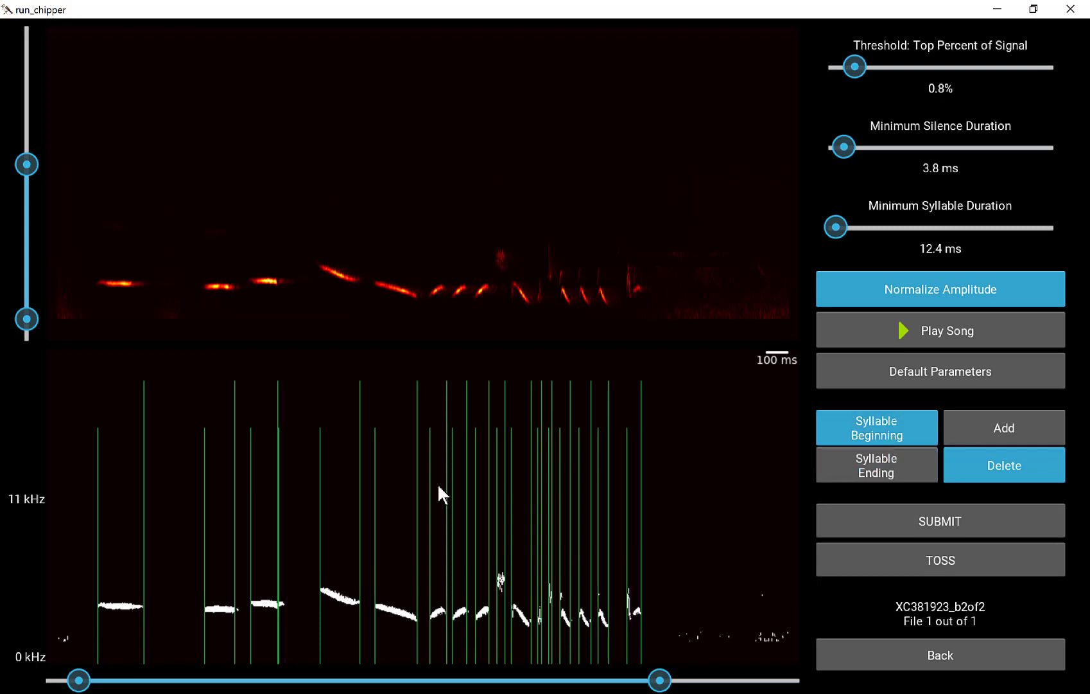
left_click(276, 567)
left_click(840, 474)
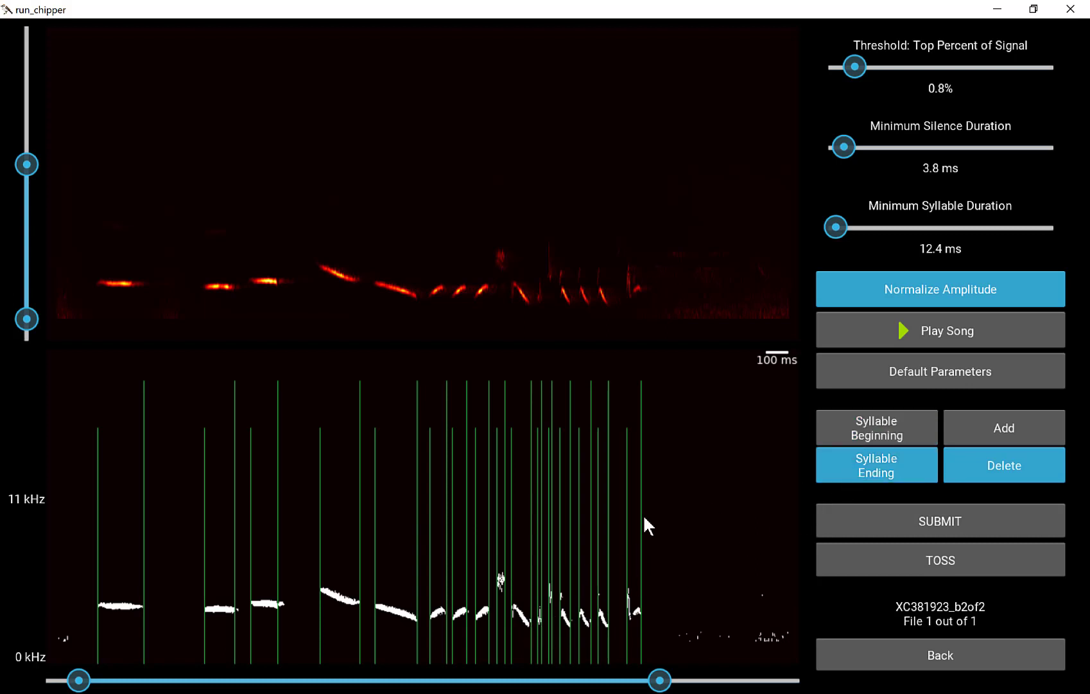
Replace the ending of the tenth syllable with a new syllable ending placed exactly where its downward-sweeping trace stops.
left_click(528, 591)
key("Delete")
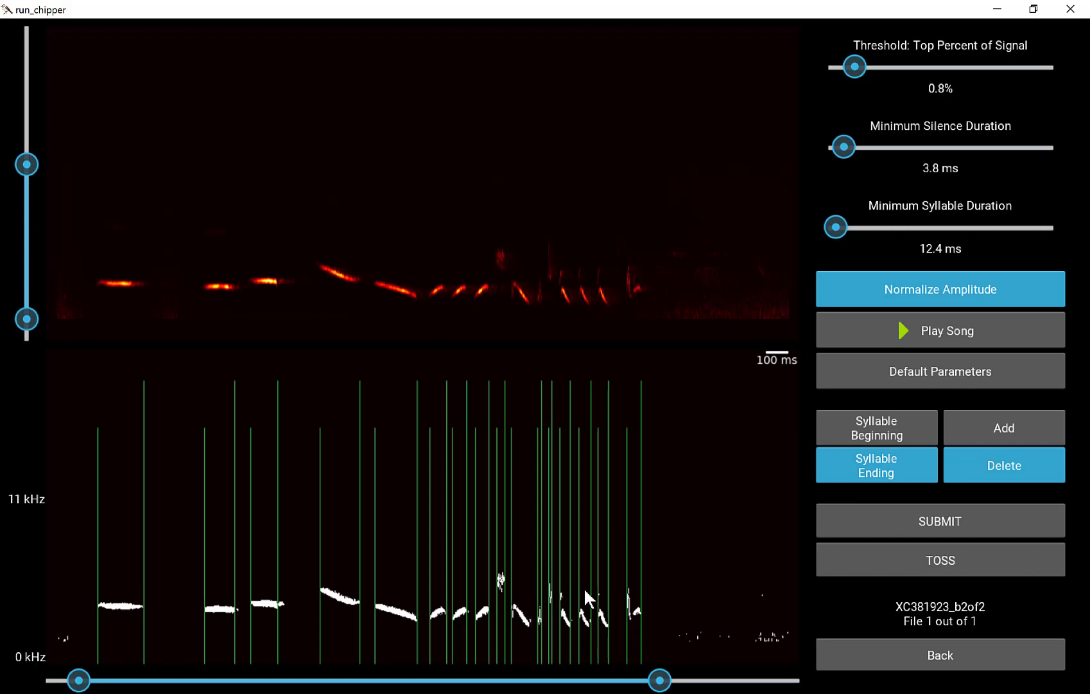
left_click(1046, 425)
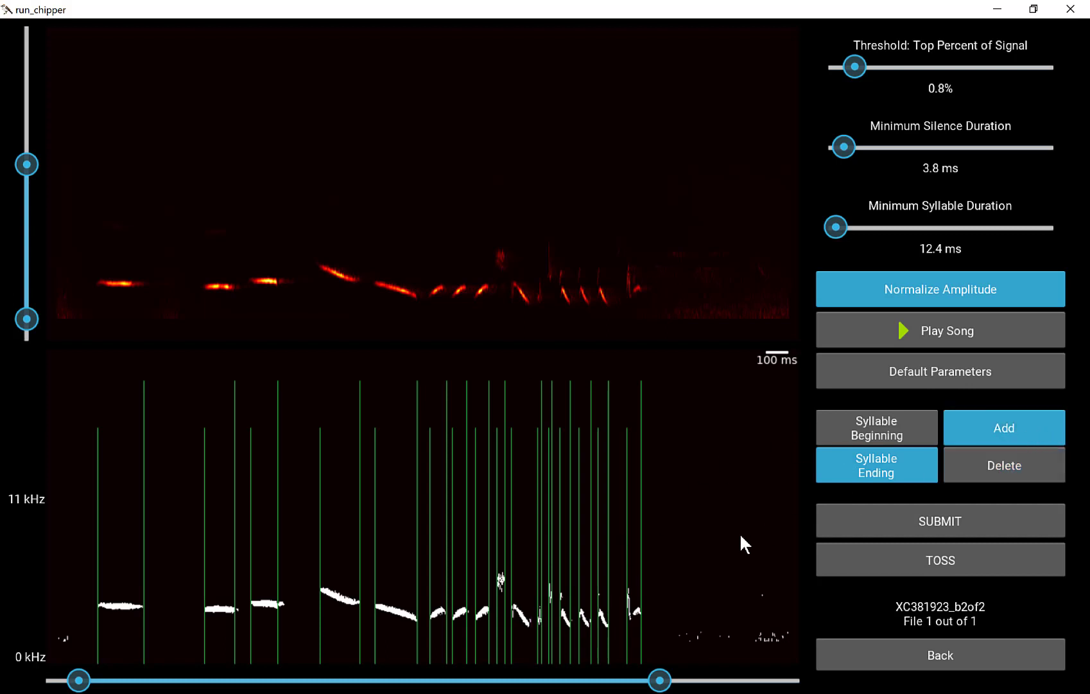
left_click(530, 620)
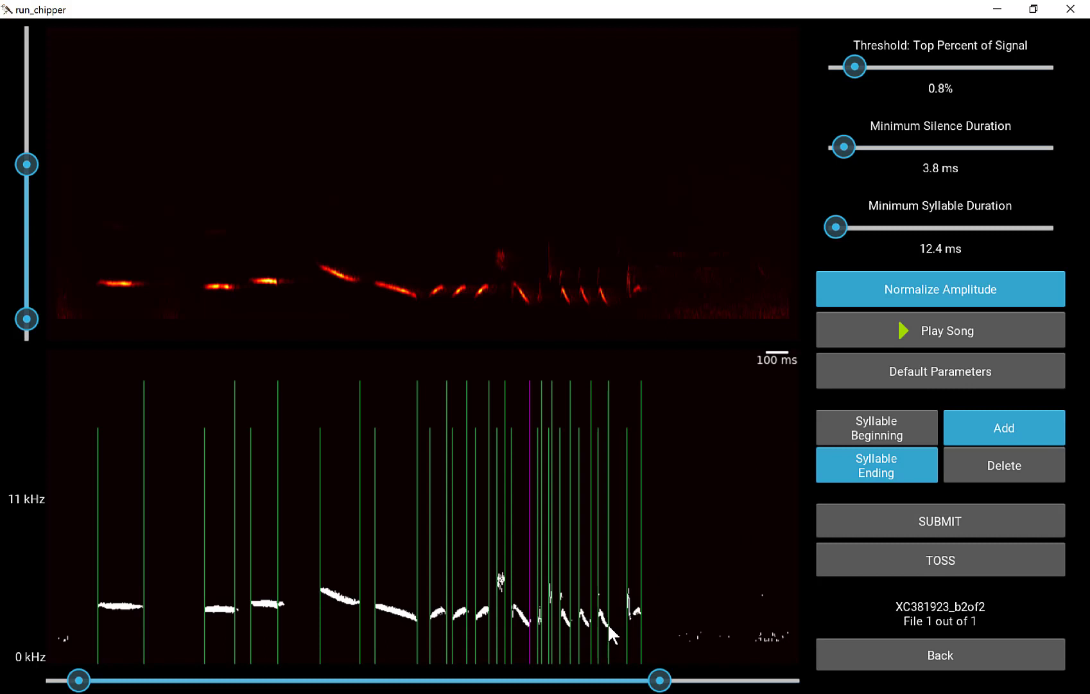
key("Right")
key("Right")
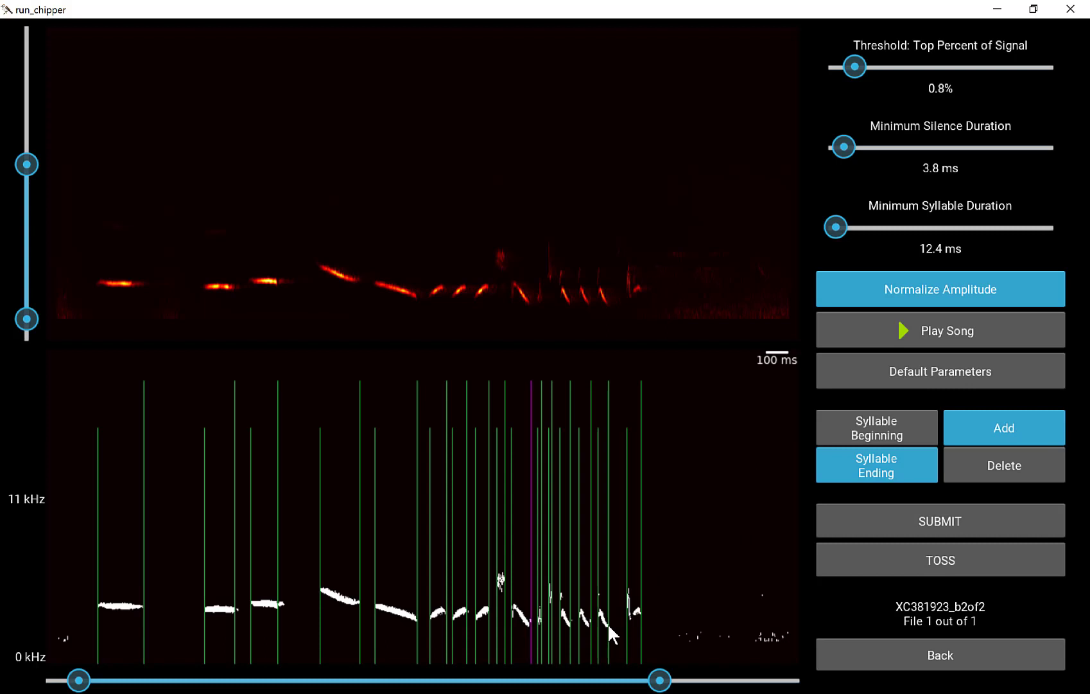
key("Left")
key("Left")
key("Right")
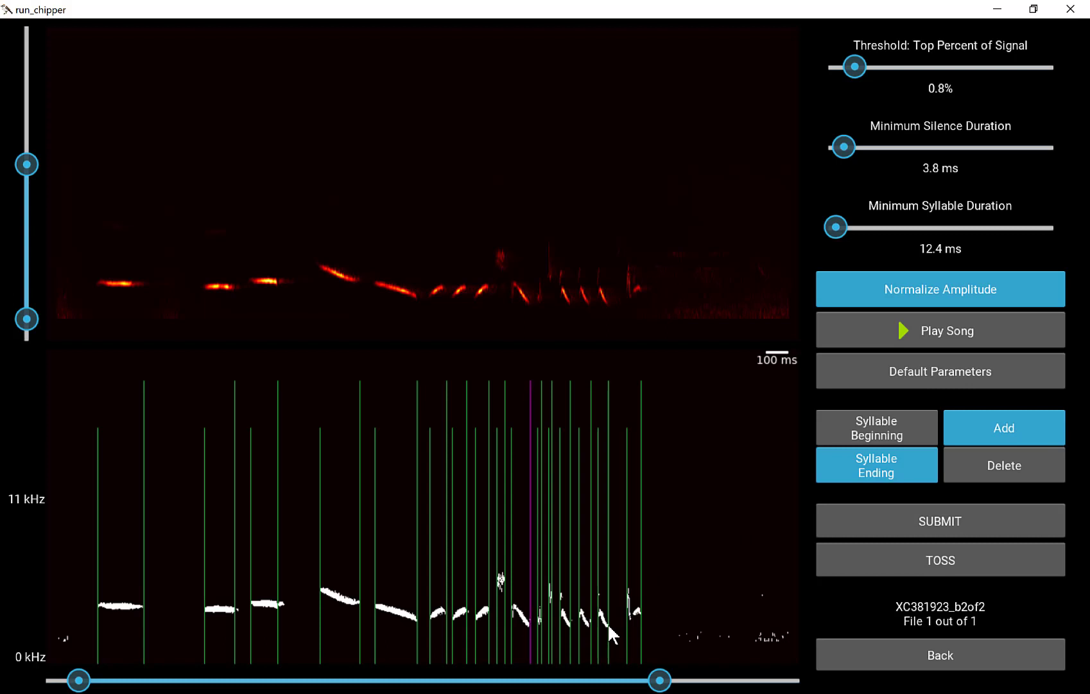
key("Return")
Submit the finished segmentation of XC381923_b2of2 and return to the home page.
left_click(914, 513)
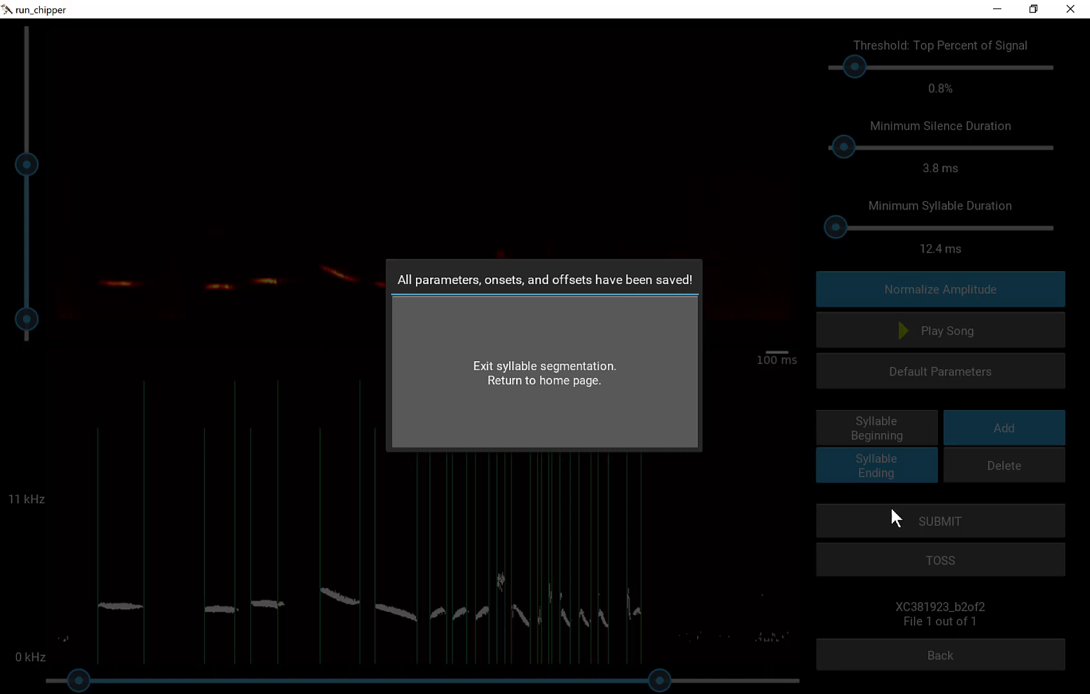
left_click(547, 383)
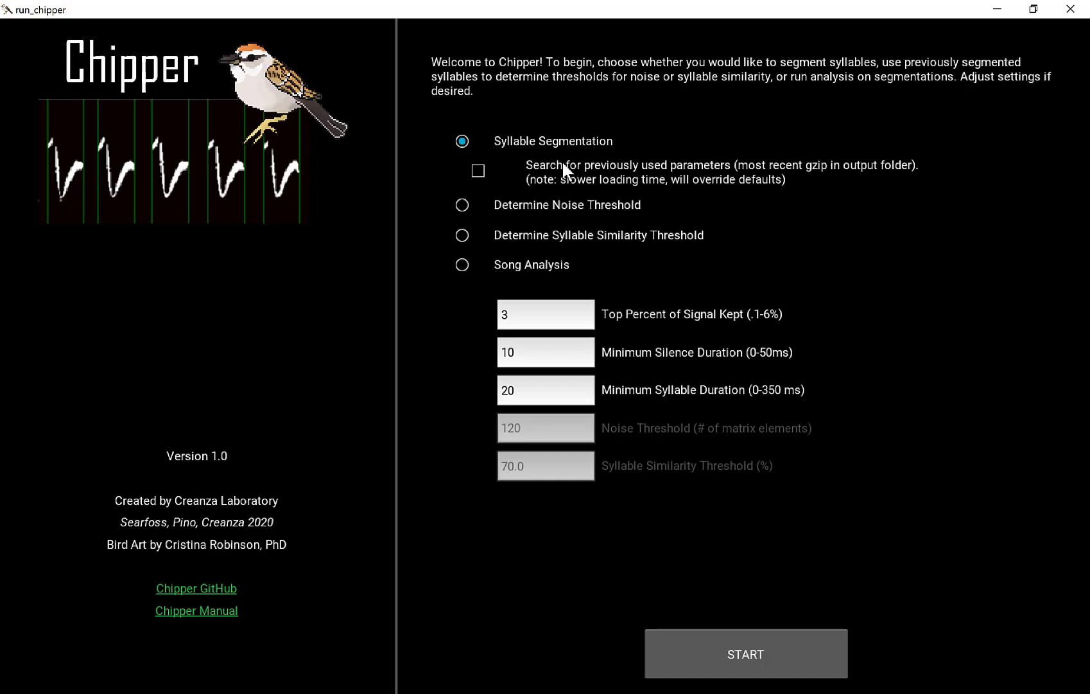
Run Song Analysis with the default thresholds on the folder SegSyllsOutput_20200306_T161141 in ChipperScreenCast1, then return to the home page.
left_click(554, 265)
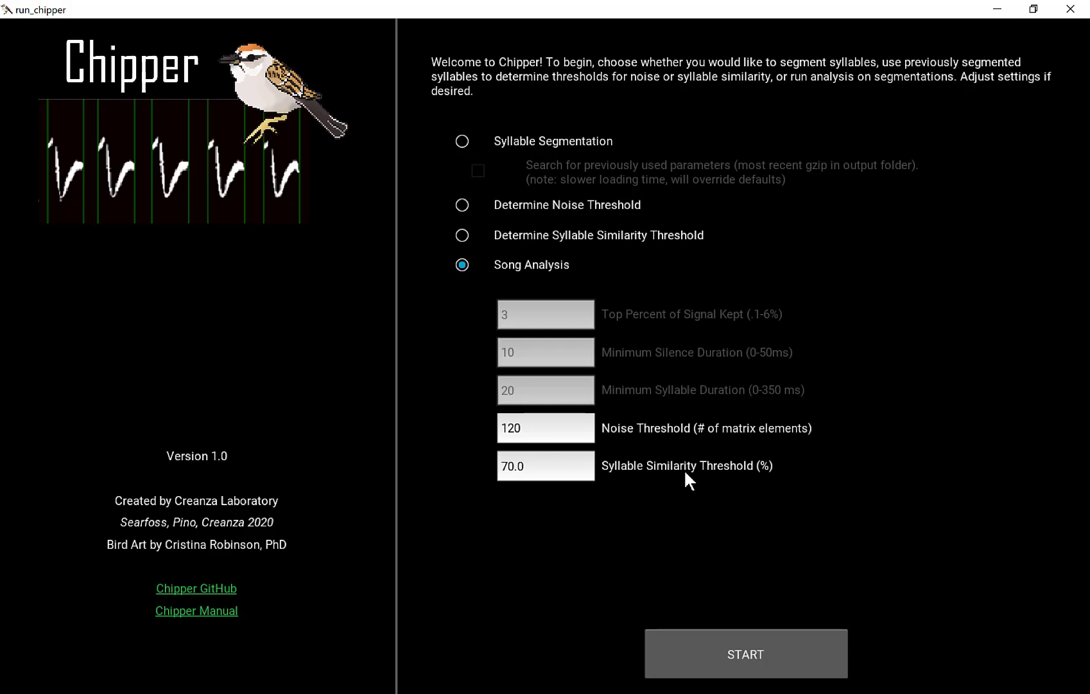
left_click(709, 642)
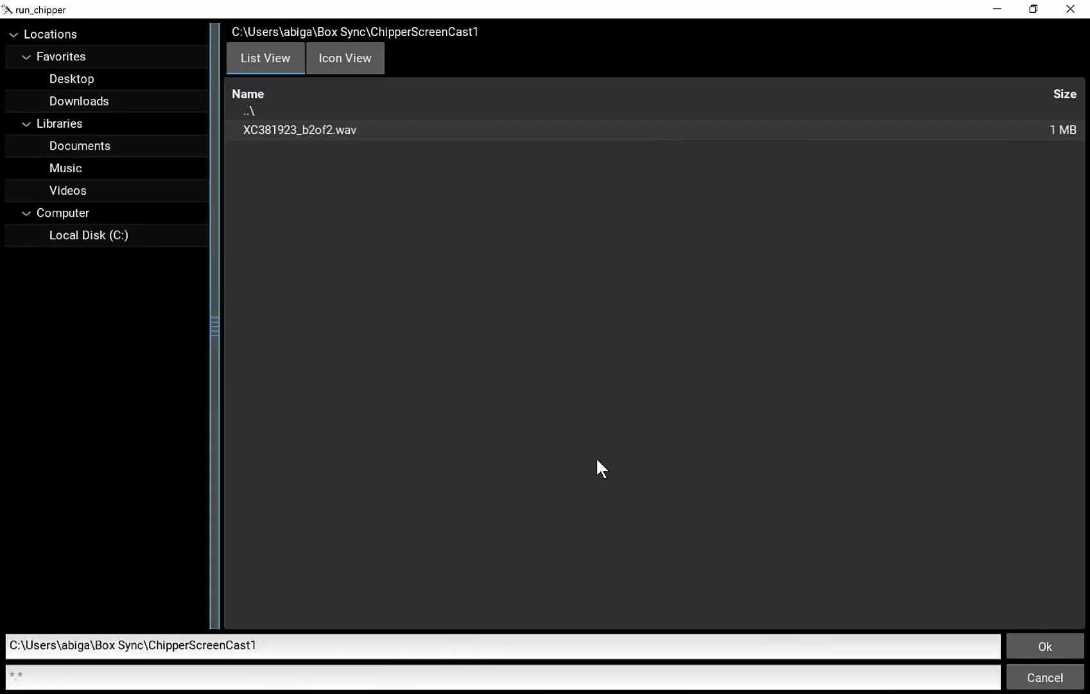
left_click(293, 110)
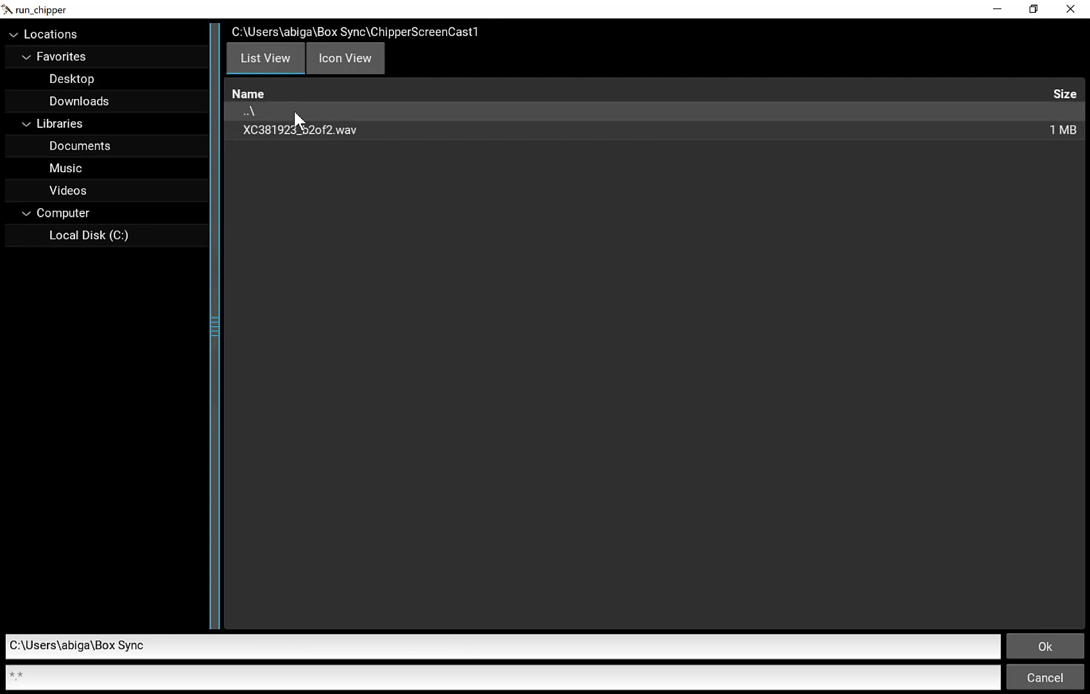
left_click(313, 169)
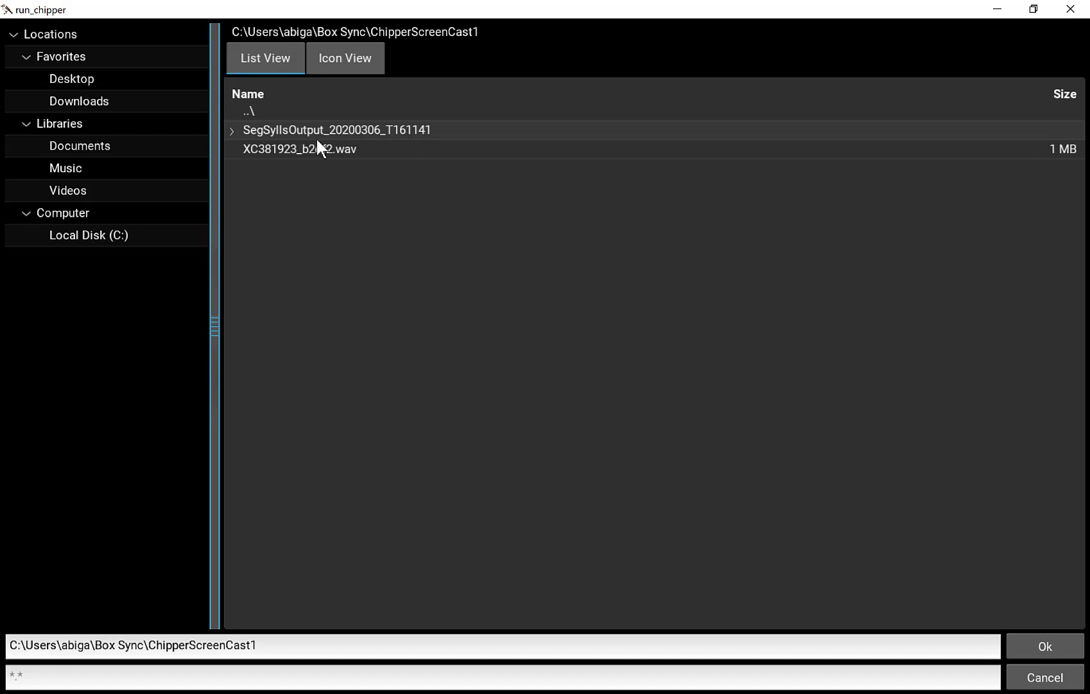
double_click(316, 132)
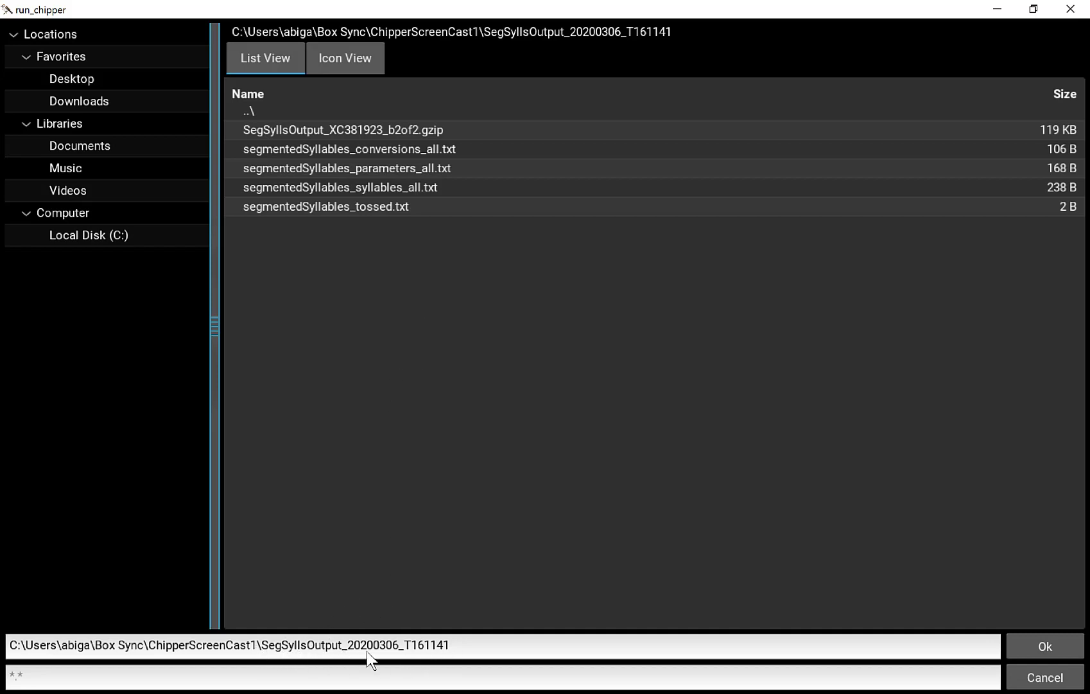
left_click(1038, 642)
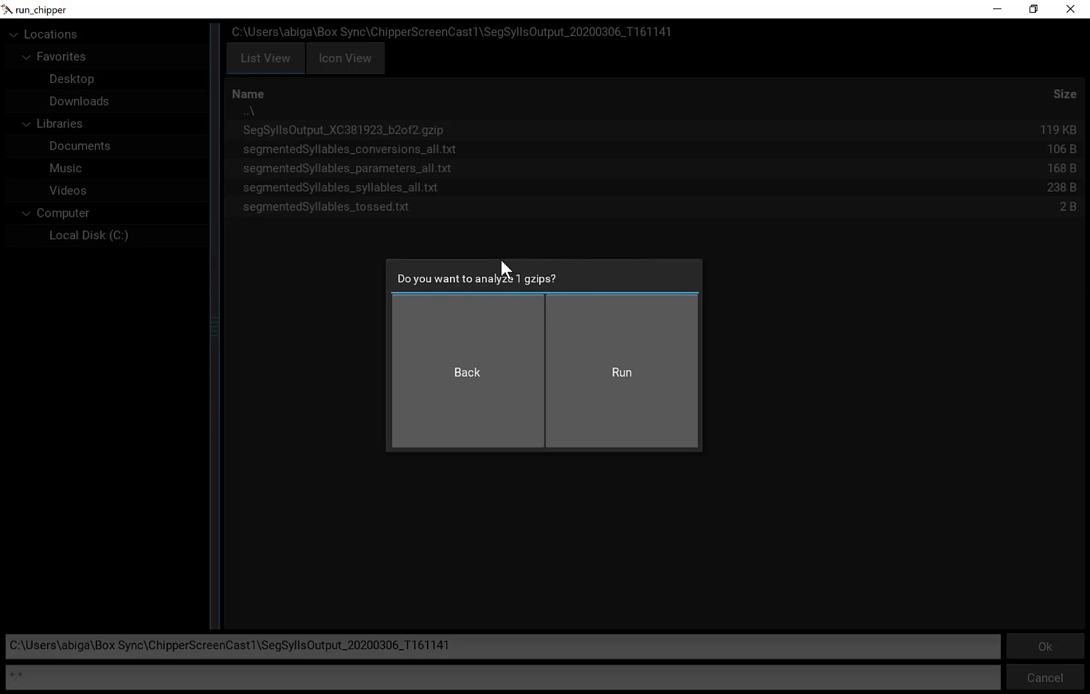
left_click(608, 349)
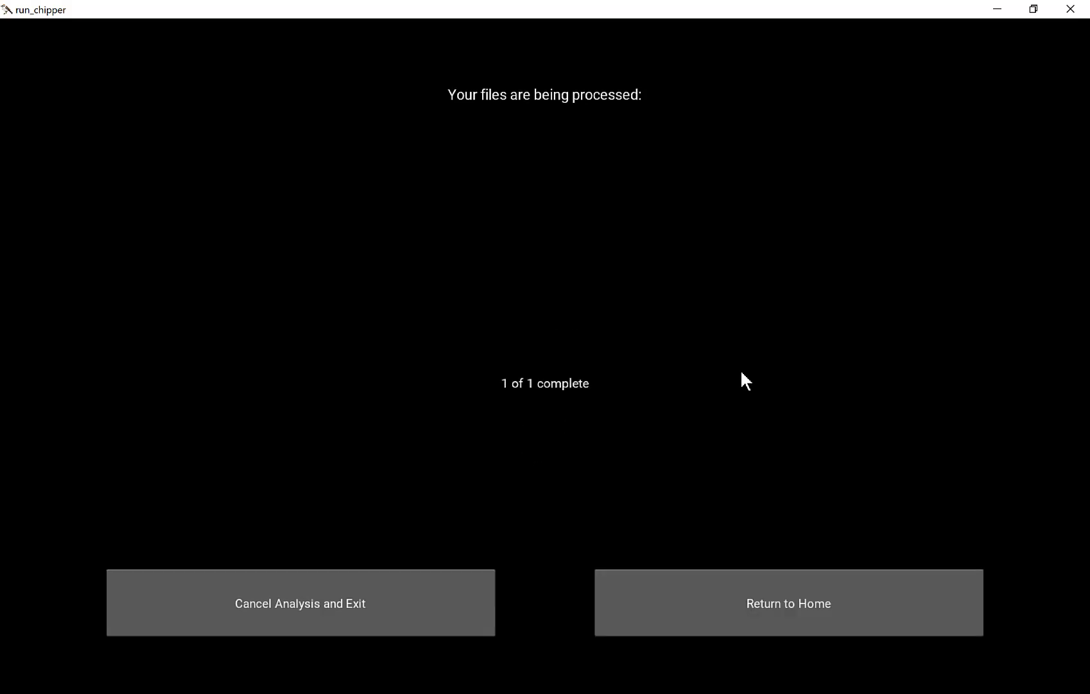
left_click(779, 623)
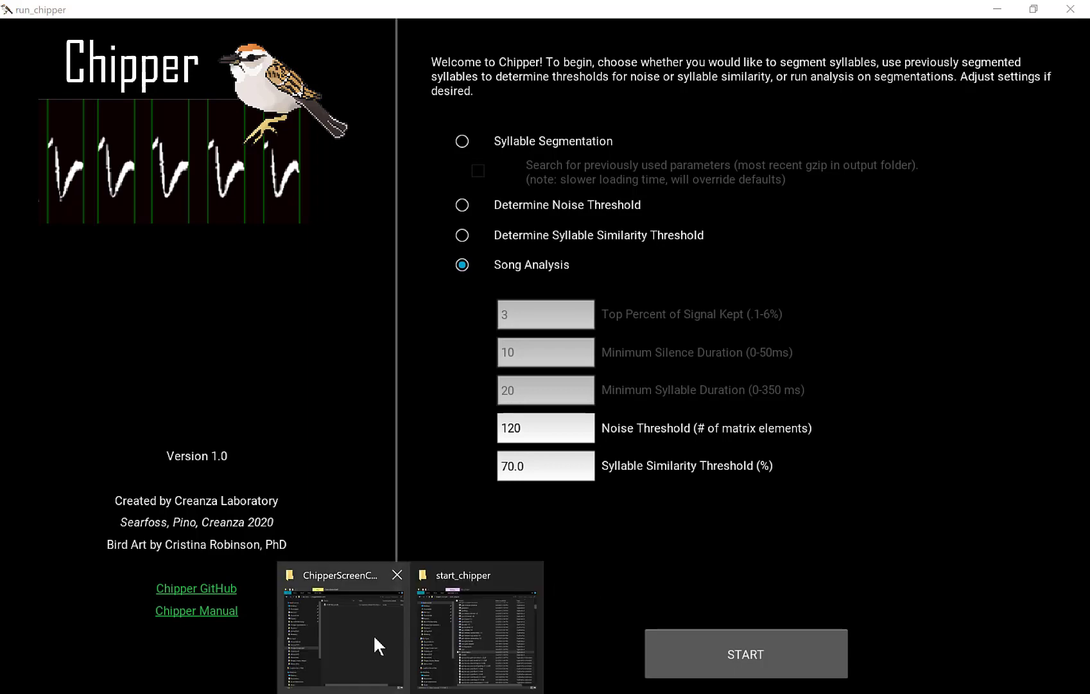
Look through the analysis output files in SegSyllsOutput_20200306_T161141 in File Explorer, then minimize its window.
left_click(374, 633)
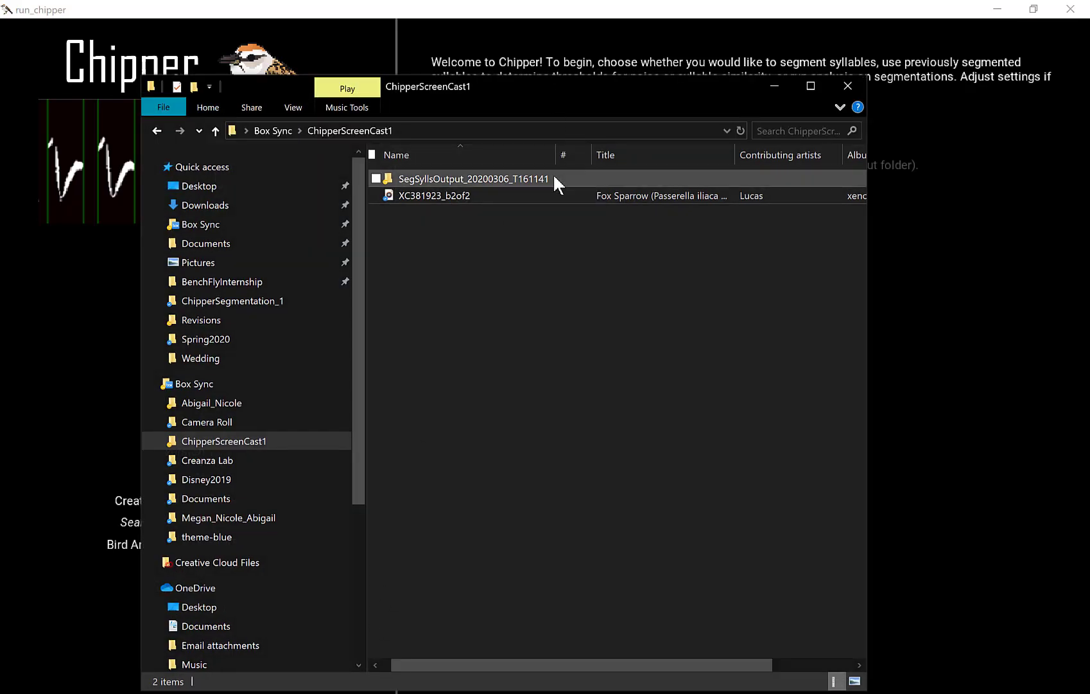
double_click(554, 175)
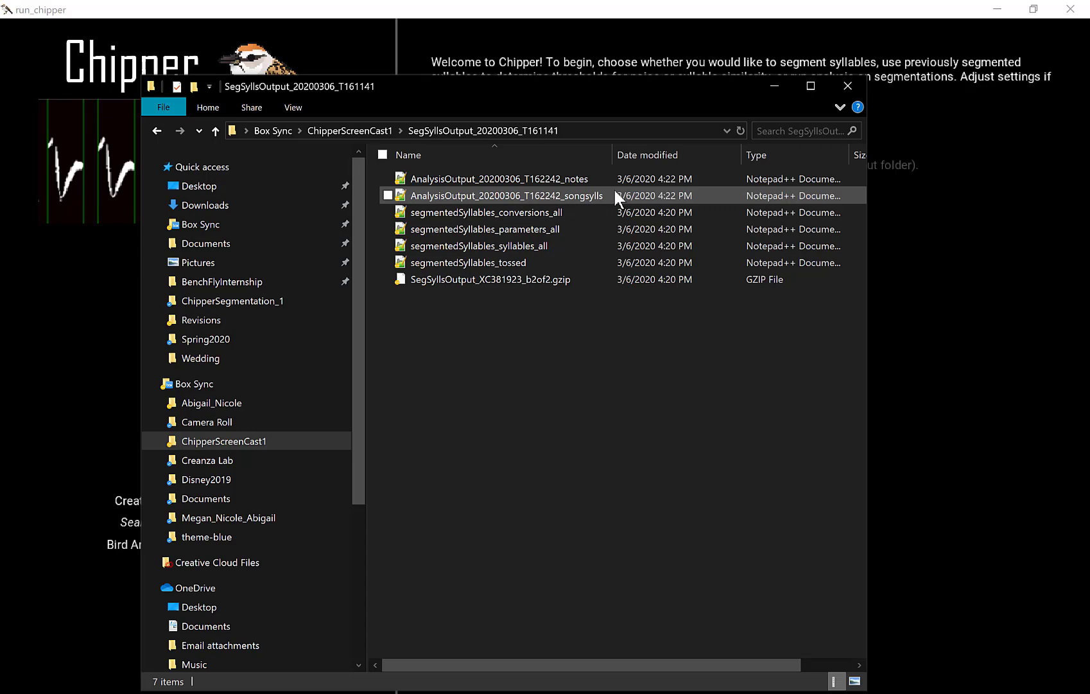
left_click(764, 88)
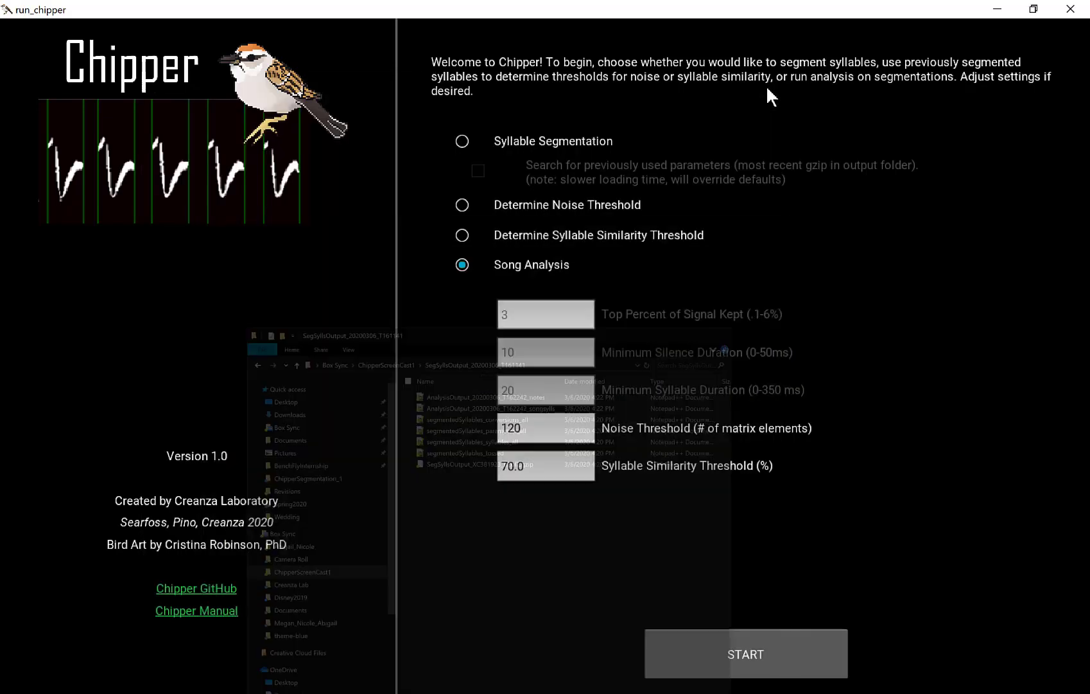